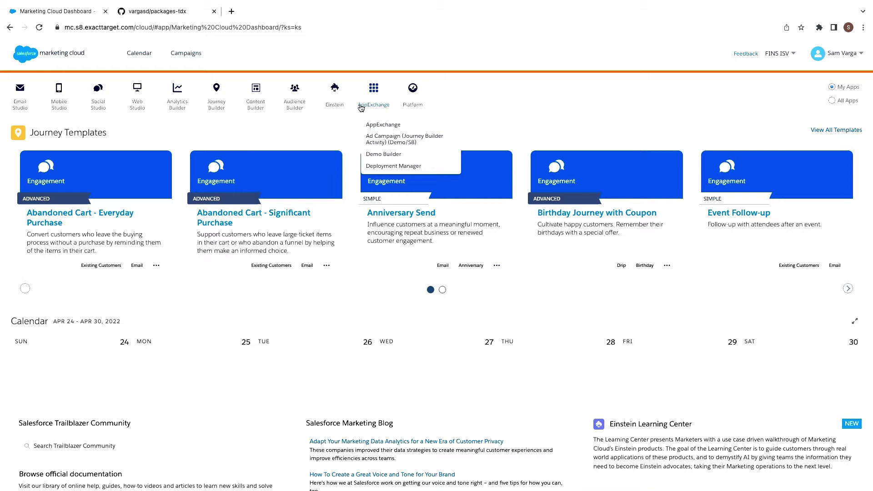
Step: Open the Lending Cross-Sell journey from the Journeys Dashboard and scan its canvas of emails, waits and splits
mouse_move(303, 104)
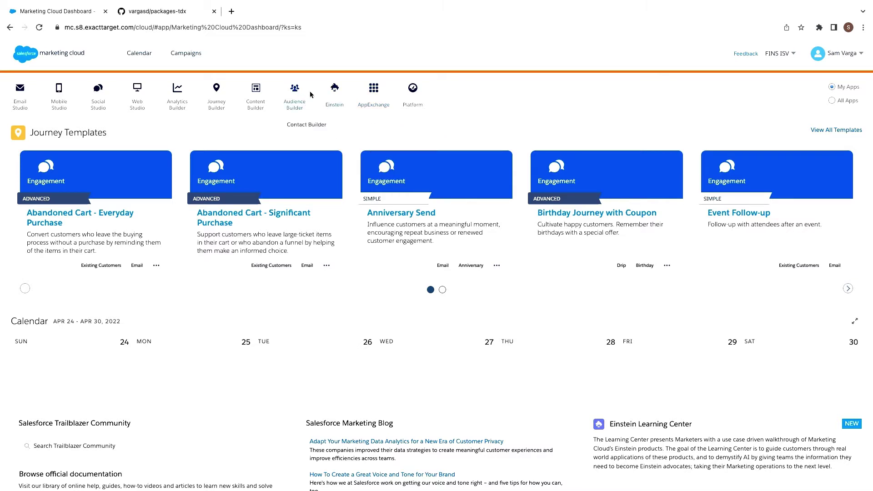
mouse_move(246, 101)
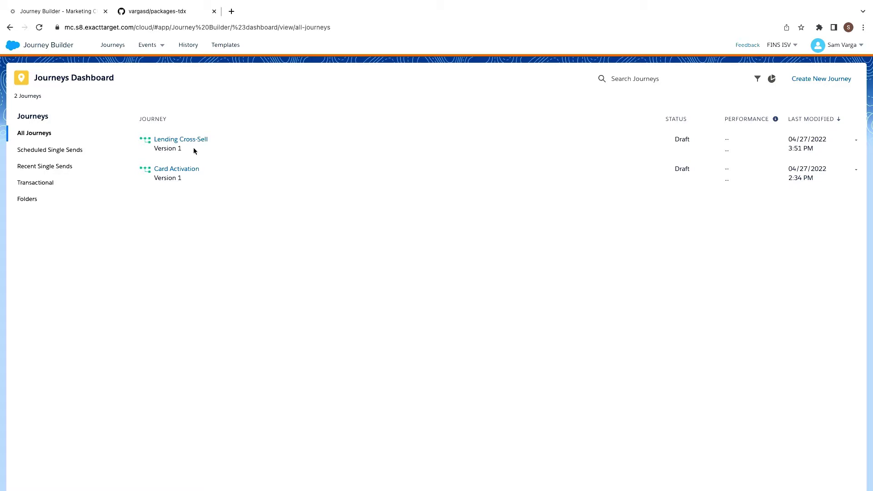
click(187, 138)
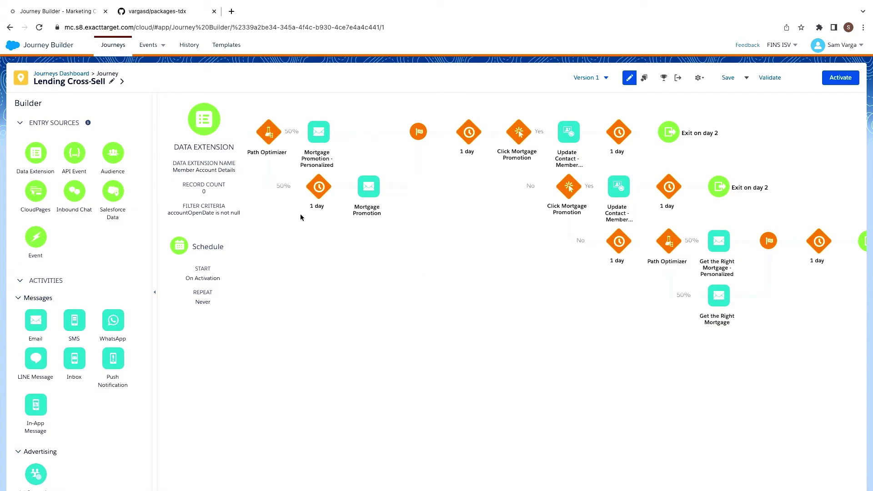
mouse_move(322, 140)
mouse_move(363, 190)
scroll(557, 267, right, 1)
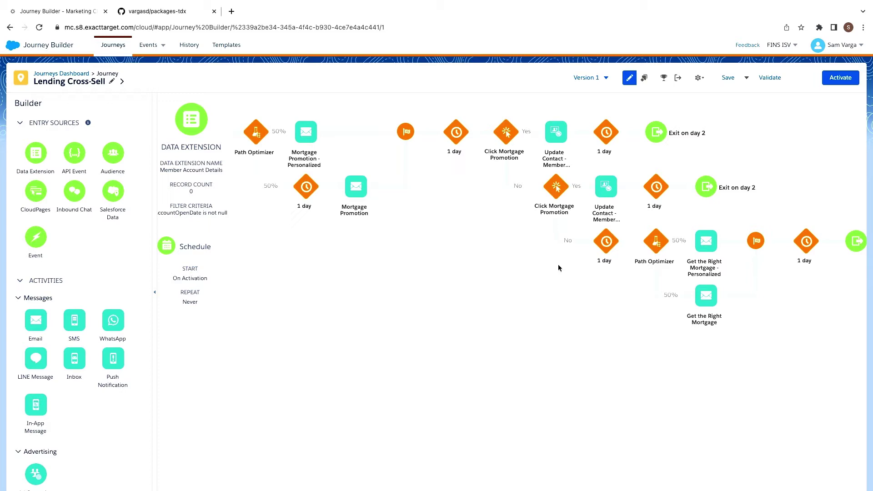
scroll(558, 265, left, 1)
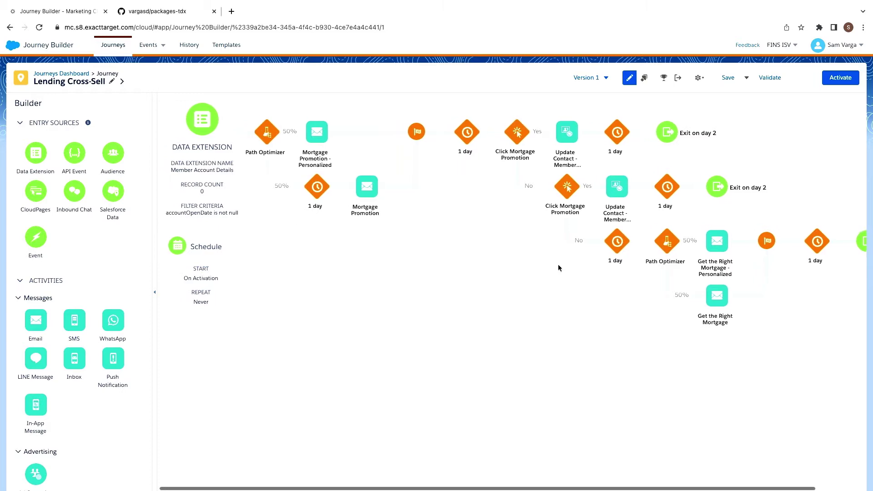
Step: Open the Mortgage Promotion - Personalized email via Edit Message and scroll through its home-loan content
click(323, 133)
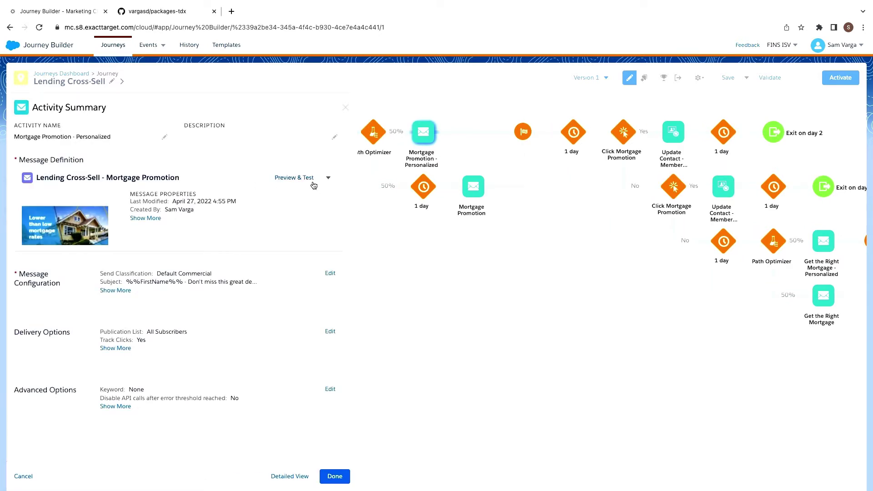
click(328, 178)
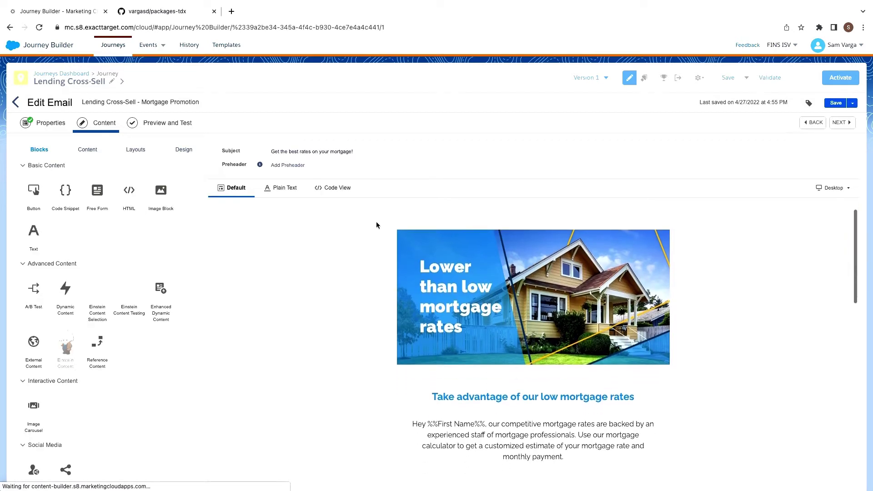
scroll(377, 224, down, 2)
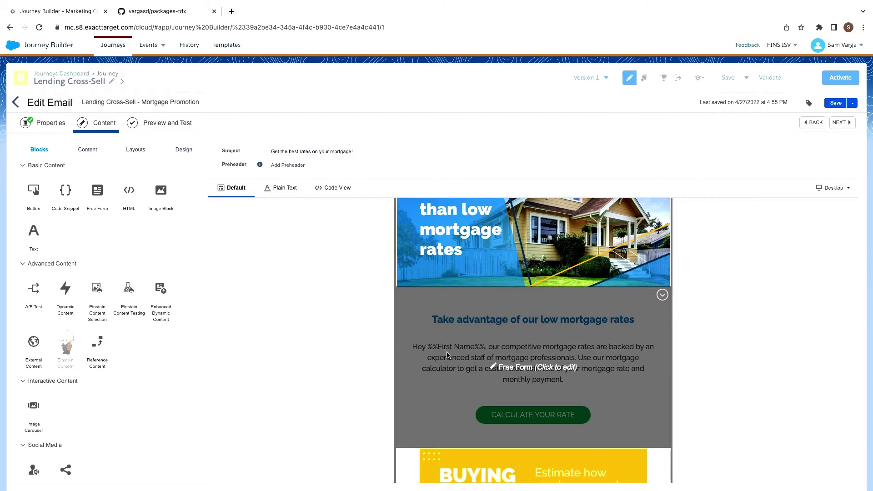
scroll(372, 353, down, 1)
scroll(372, 353, down, 4)
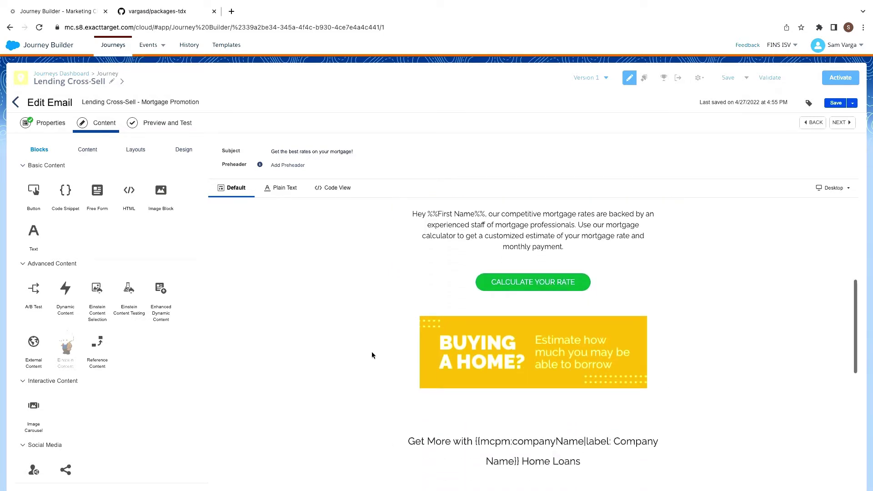
scroll(372, 355, down, 4)
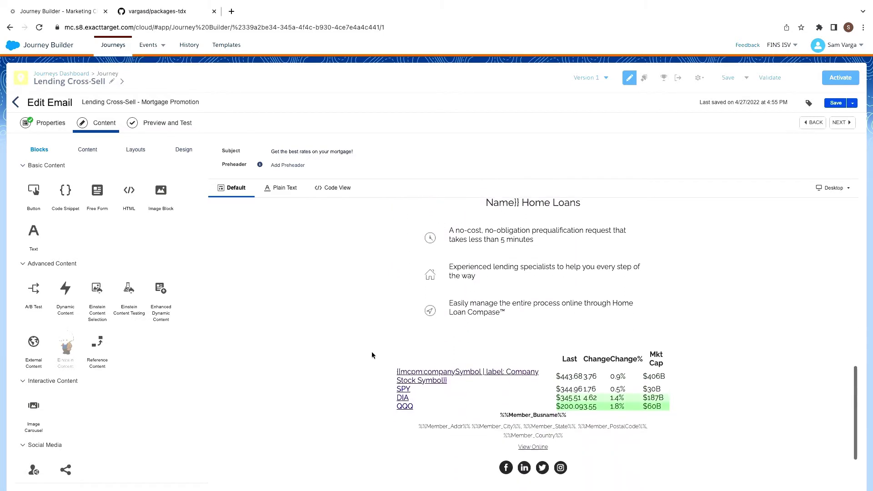
scroll(371, 355, up, 3)
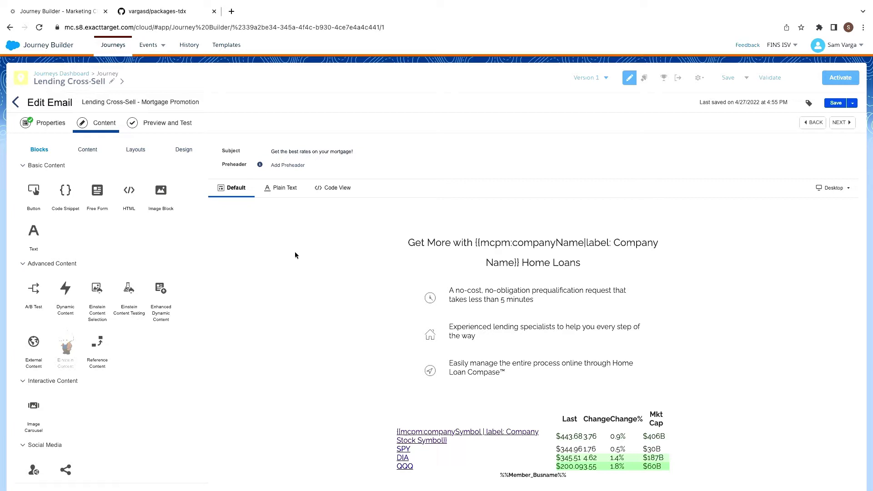
scroll(294, 252, down, 3)
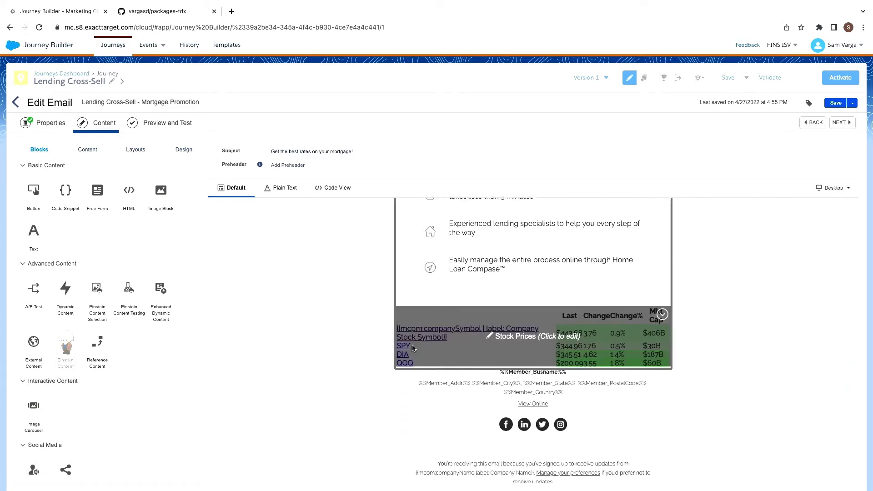
scroll(358, 294, up, 3)
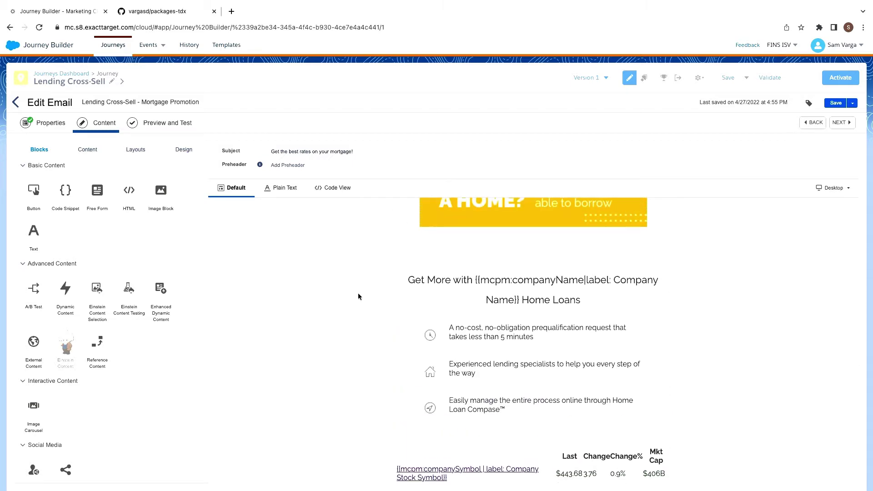
scroll(358, 293, down, 2)
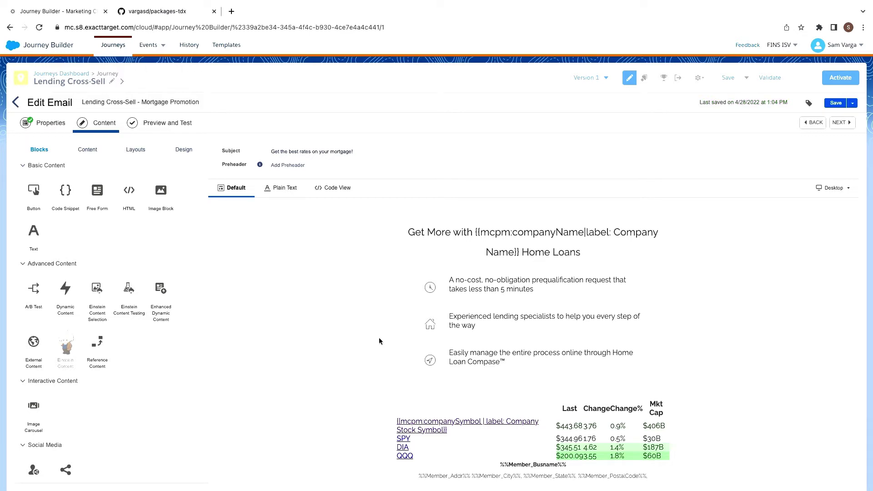
scroll(384, 334, down, 2)
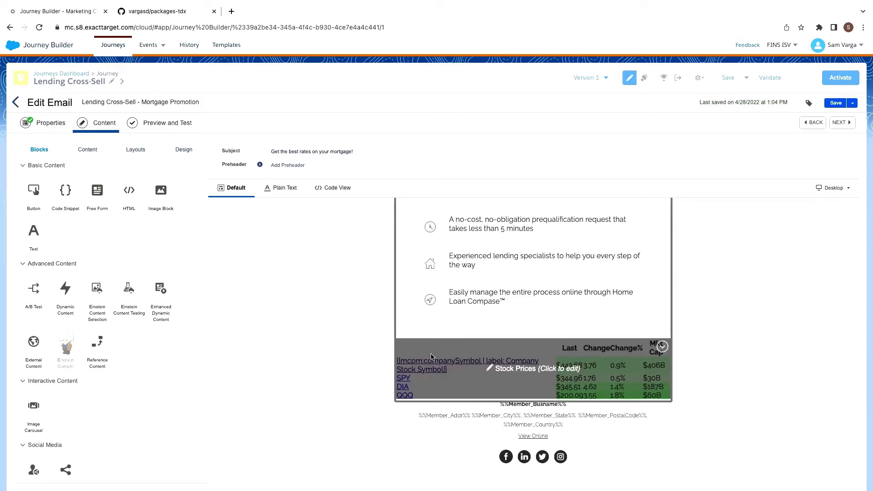
Step: Edit the Stock Prices block and inspect Symbol 1, the Company Stock Symbol merge field
click(431, 357)
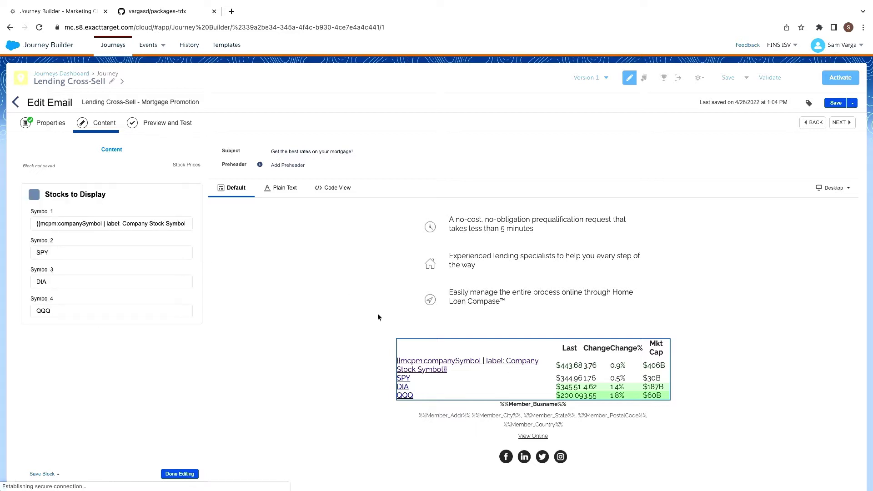
click(50, 223)
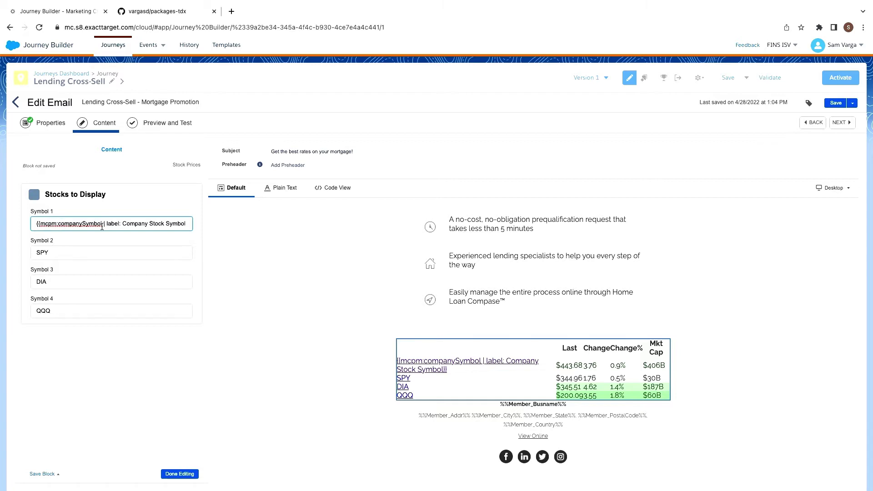
click(139, 225)
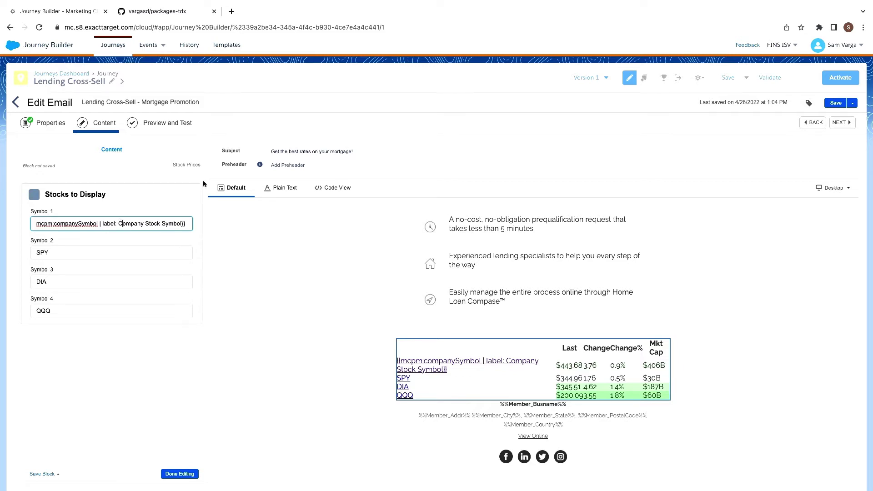
Step: Go to Package Manager from the Platform menu
mouse_move(13, 51)
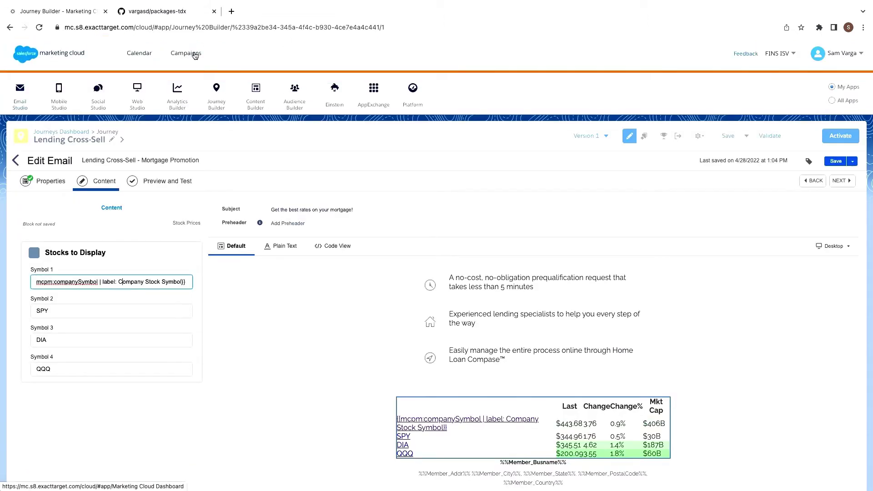
mouse_move(411, 102)
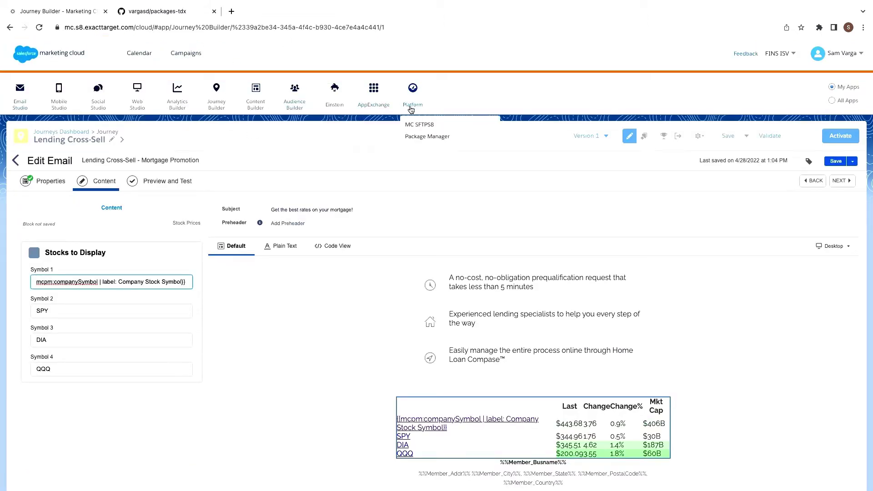
click(415, 136)
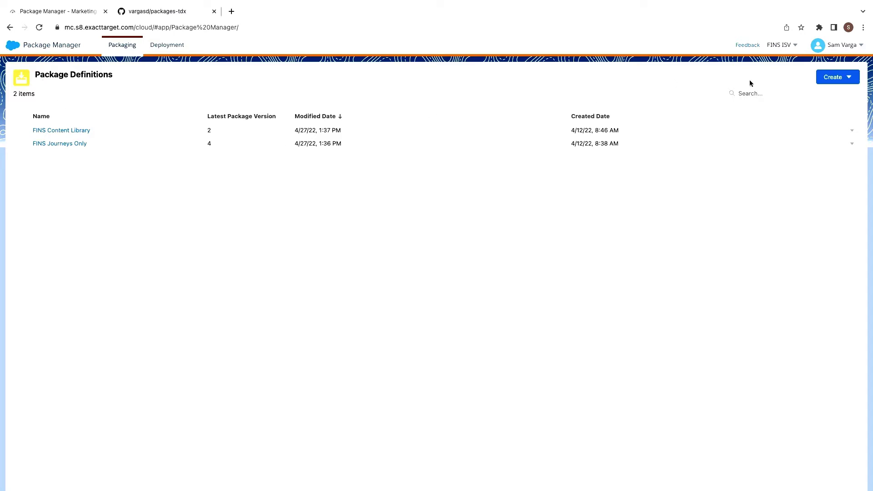
Step: Create a new package definition and title it 'Journeys + Content'
click(817, 77)
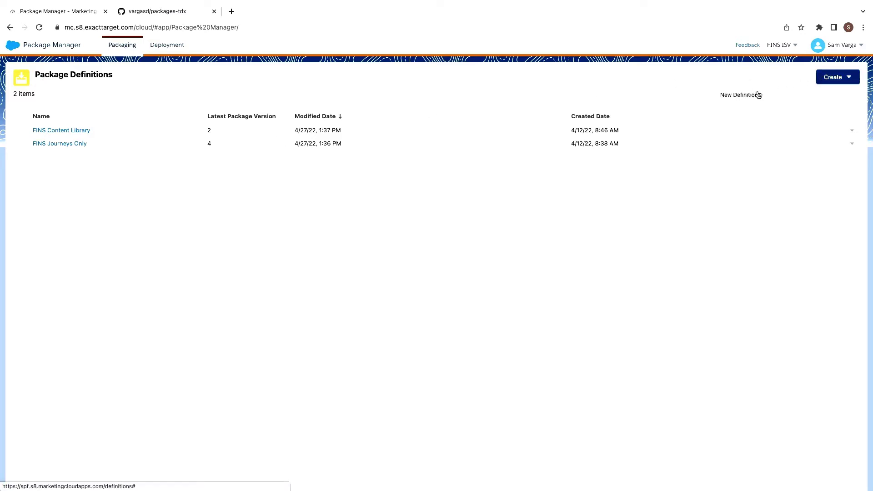
click(757, 93)
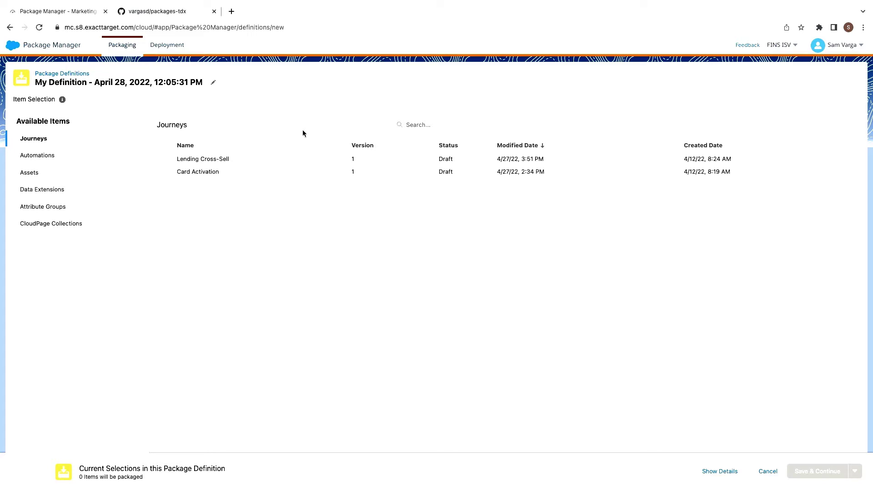
click(198, 81)
key(ctrl+a)
text(Jou)
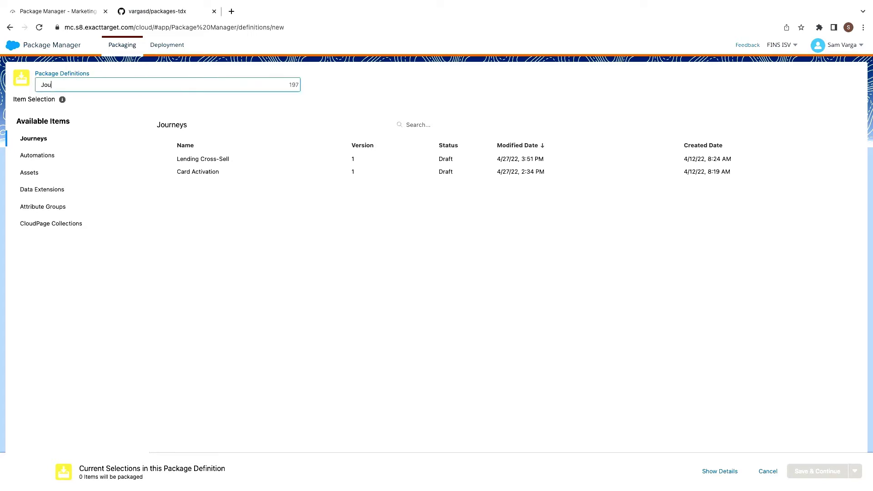
text(nreys)
key(ctrl+a)
key(BackSpace)
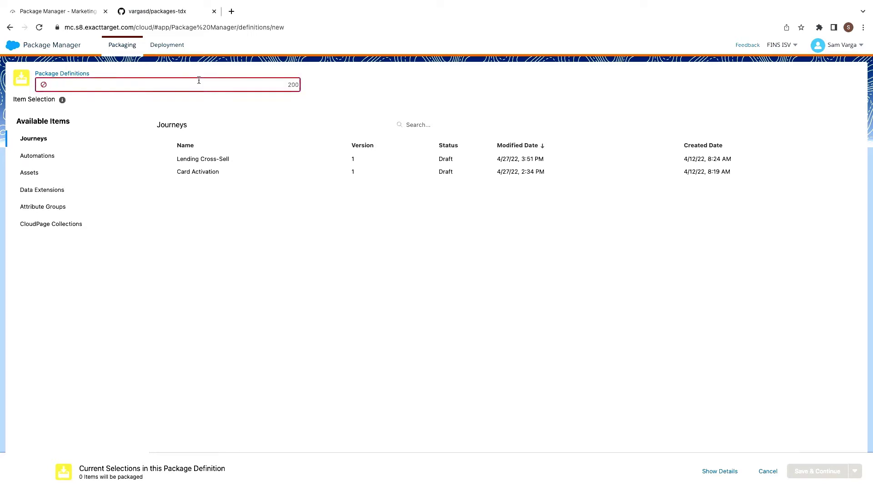
text(Journeys + )
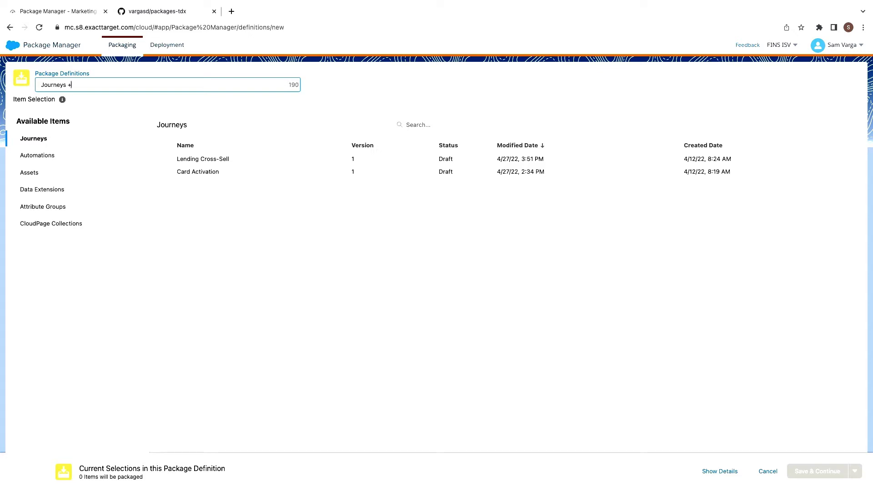
text(COntent)
Step: Fix the title's capitalisation and add the Lending Cross-Sell and Card Activation journeys
click(81, 84)
key(BackSpace)
text(o)
key(Return)
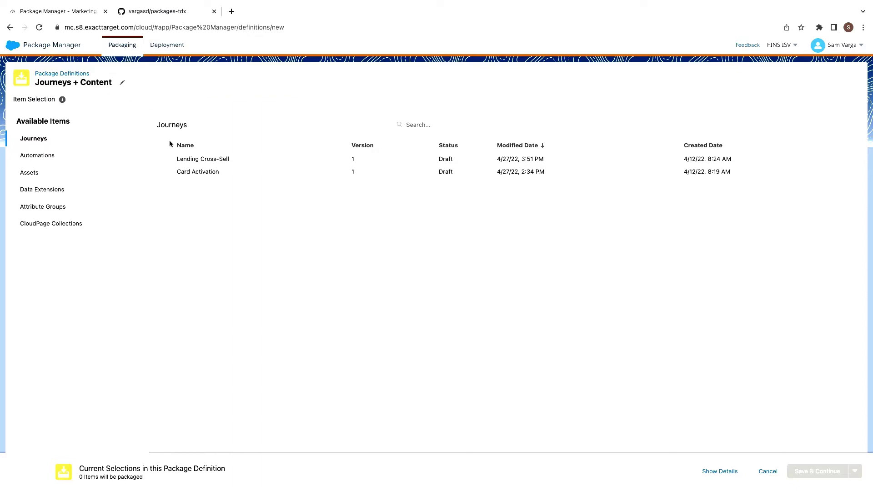
click(162, 159)
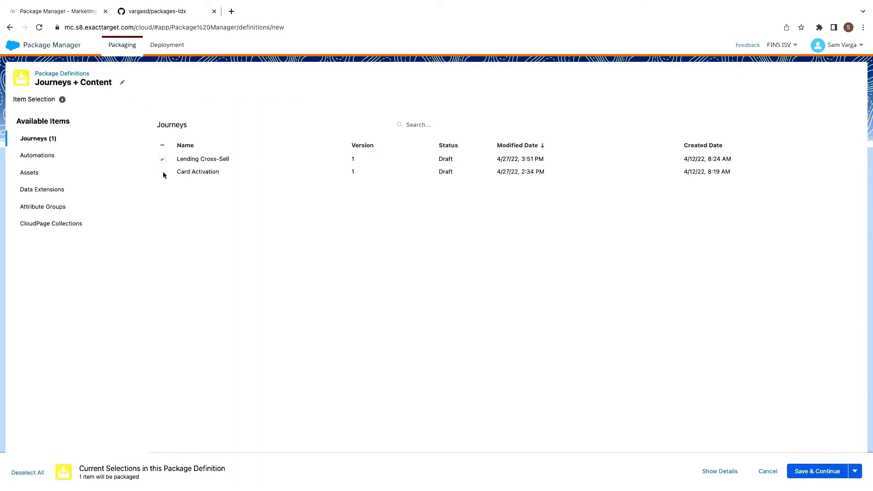
click(162, 172)
Step: Build the package items and scroll the Item Summary of journeys, emails, images and data extensions
click(825, 469)
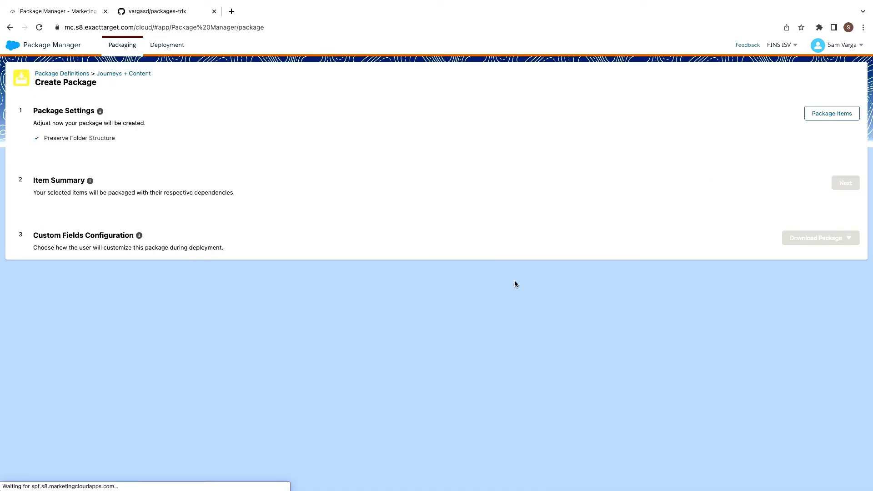
click(832, 117)
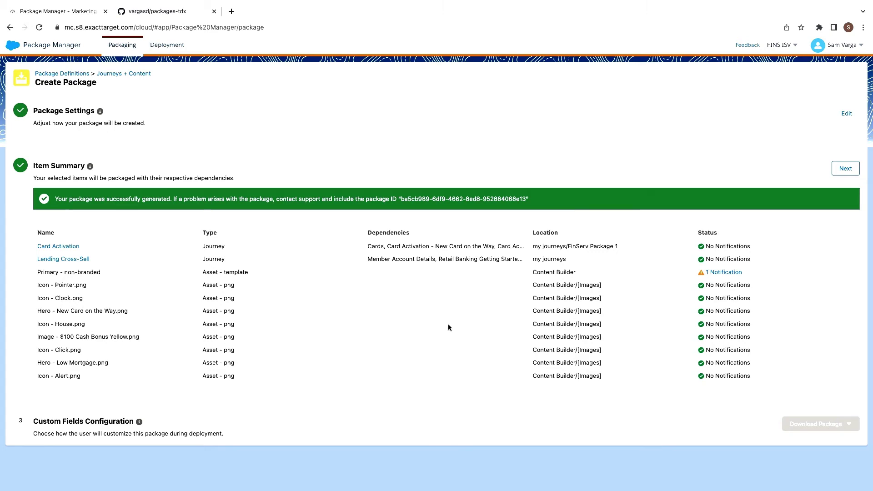
scroll(417, 313, down, 10)
scroll(418, 317, down, 5)
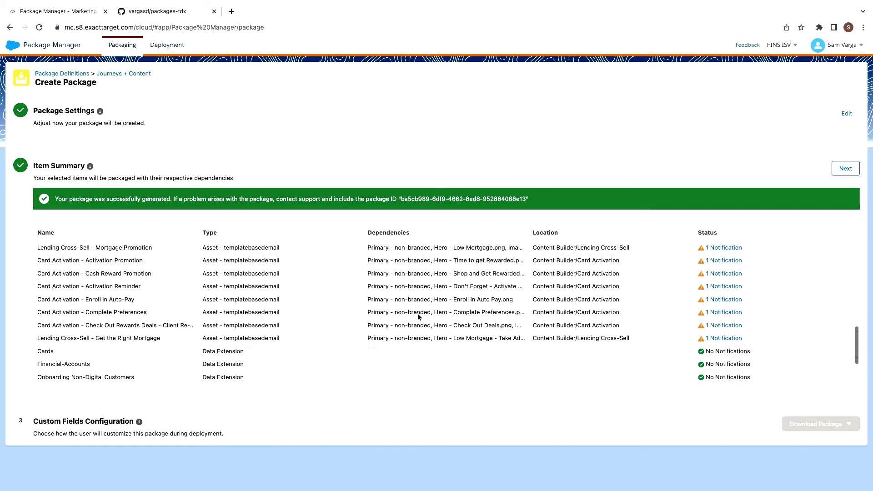
scroll(658, 284, up, 15)
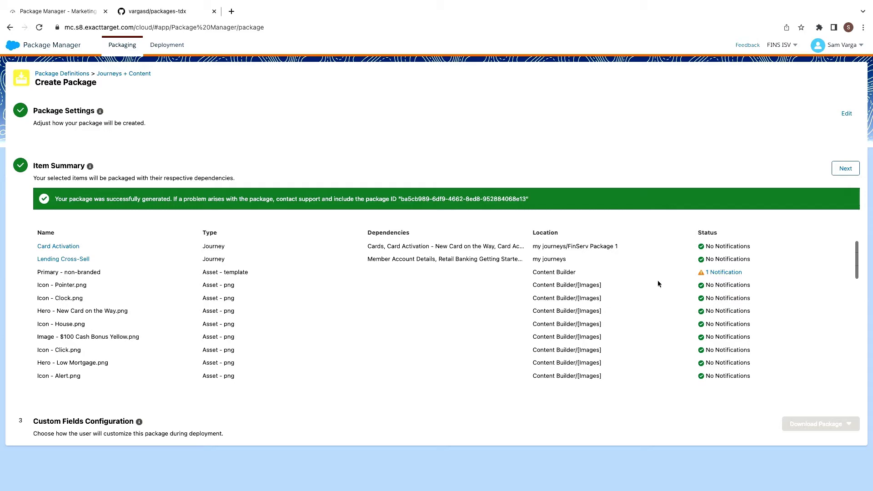
scroll(500, 285, down, 4)
scroll(446, 285, up, 5)
scroll(447, 285, down, 8)
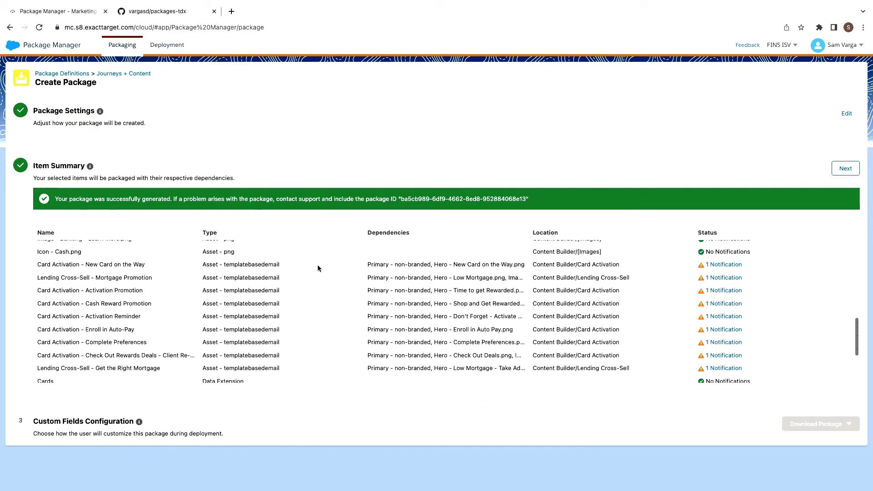
scroll(318, 268, up, 5)
scroll(318, 268, up, 3)
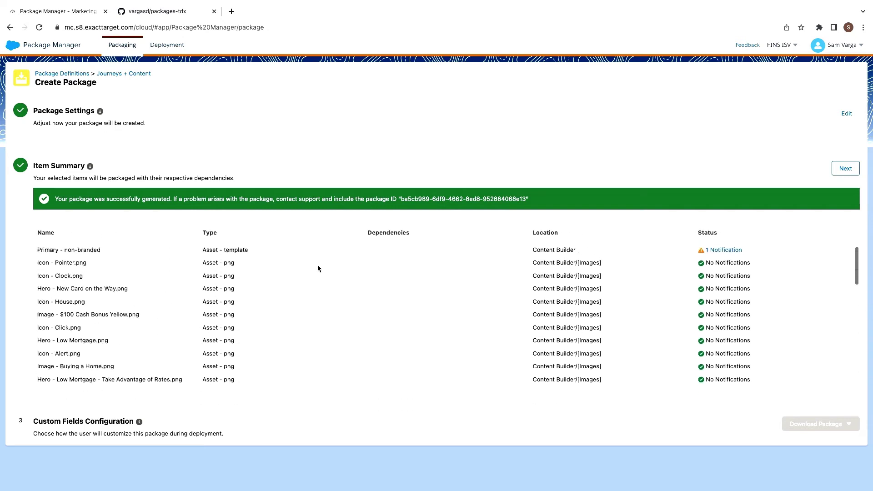
scroll(318, 268, down, 10)
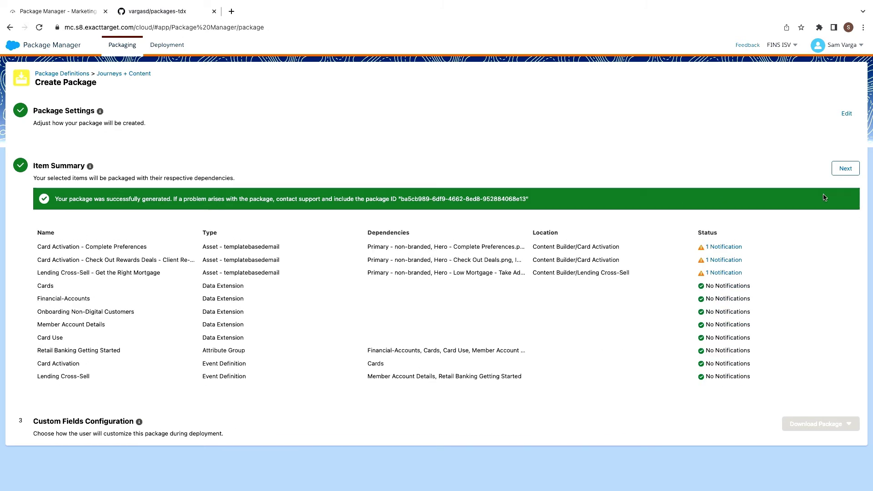
Step: Check the companyName custom field, then download the Journeys + Content package as JSON
click(845, 169)
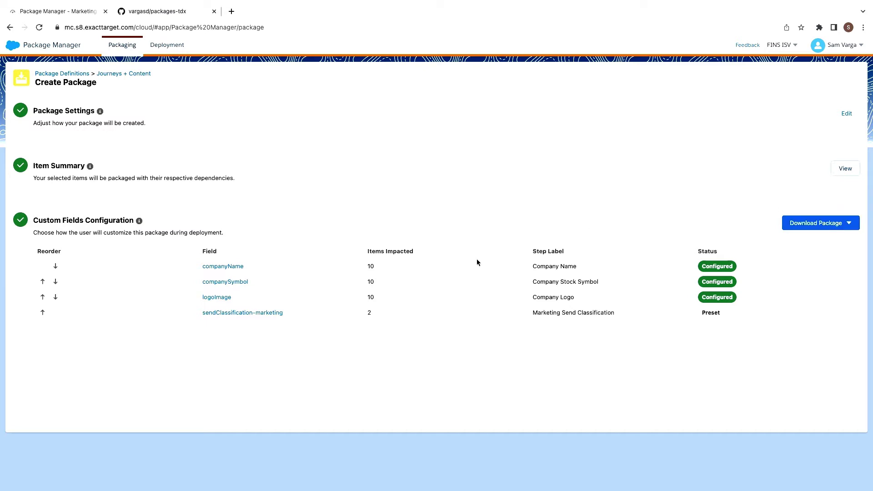
click(226, 268)
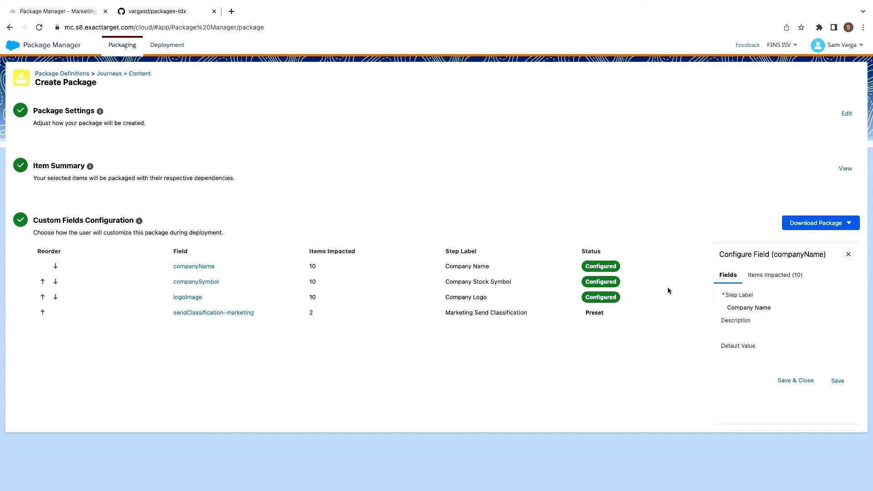
click(848, 254)
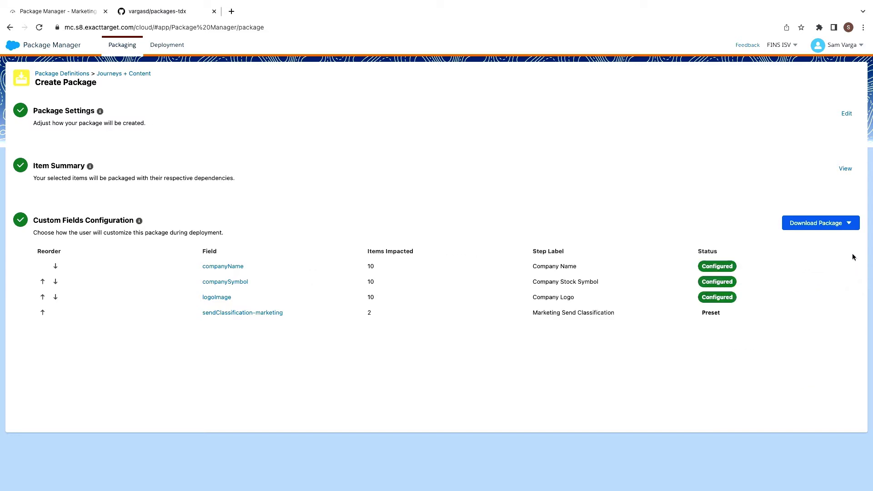
click(838, 229)
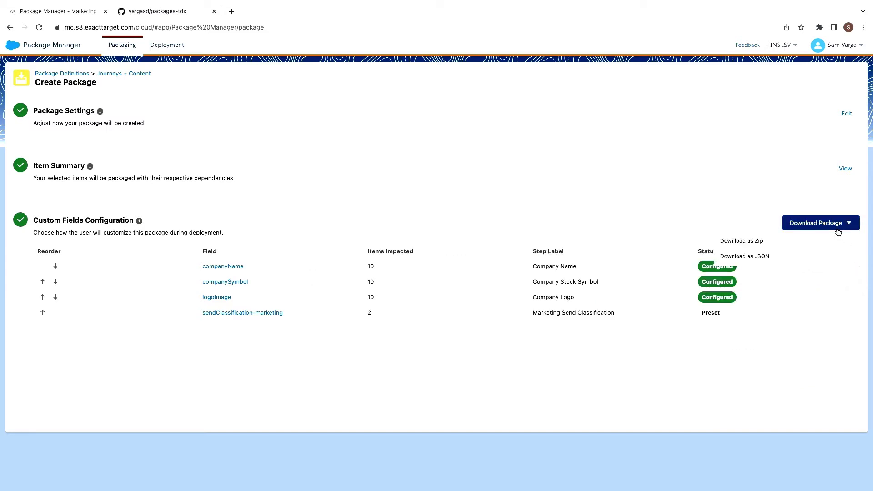
click(799, 257)
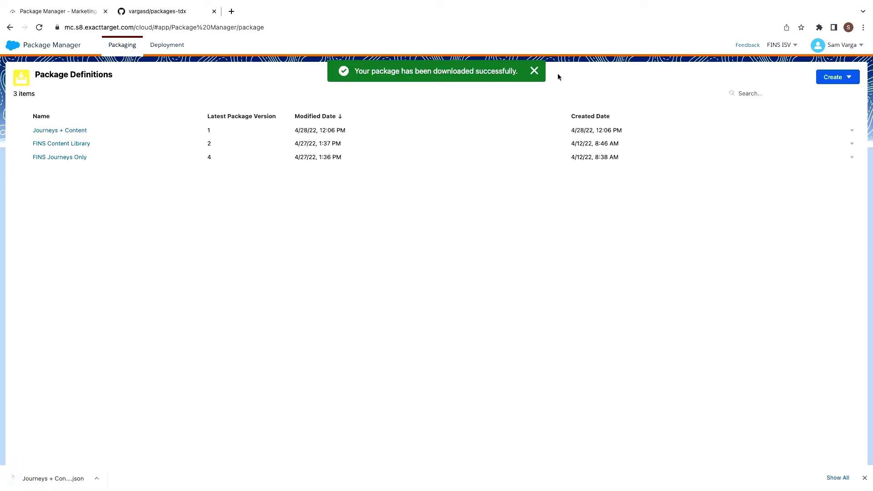
Step: Dismiss the download message and open Setup from the user menu
click(534, 71)
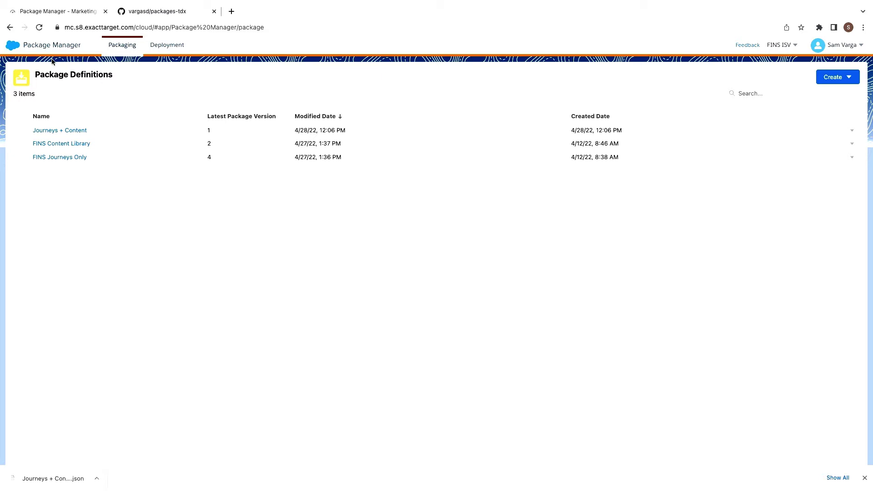
mouse_move(17, 48)
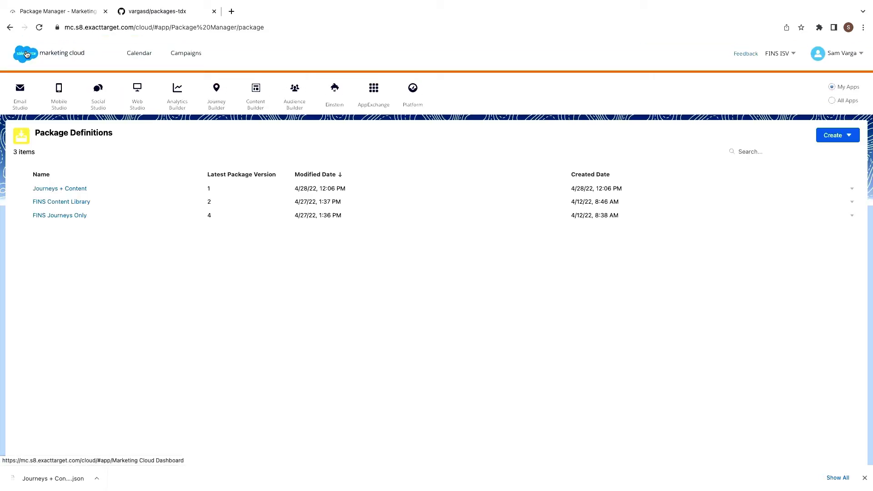
click(839, 55)
click(795, 86)
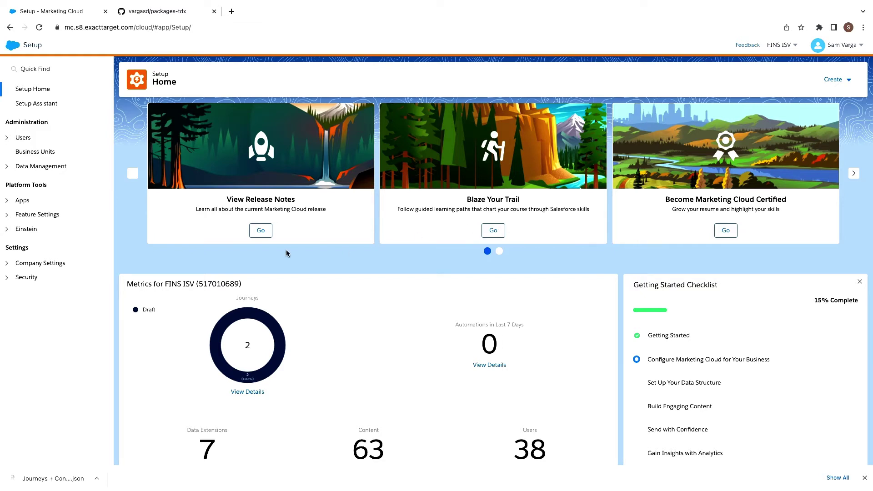
Step: Review the FINS Getting Started package under Apps > Installed Packages, then switch to the packages-tdx GitHub tab
click(23, 201)
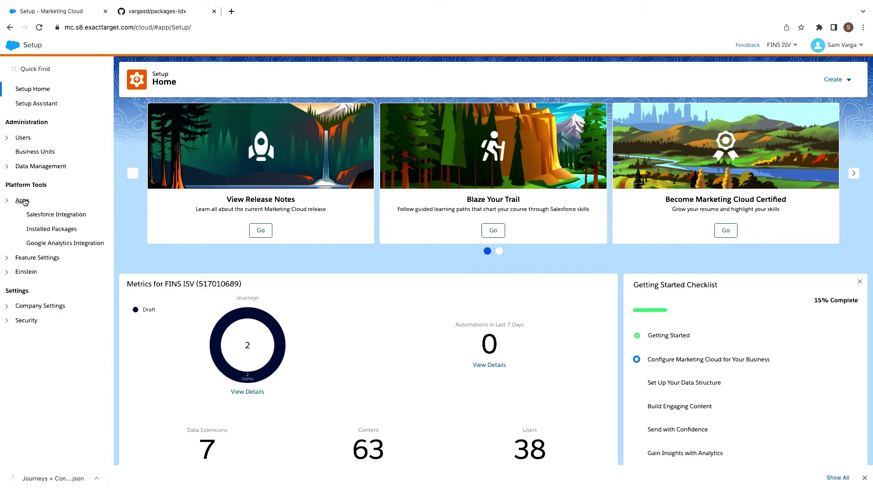
click(64, 229)
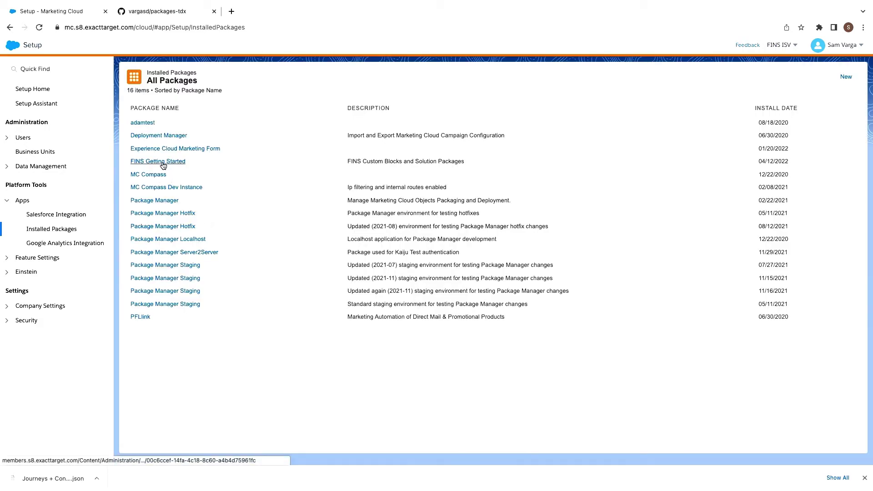
click(162, 162)
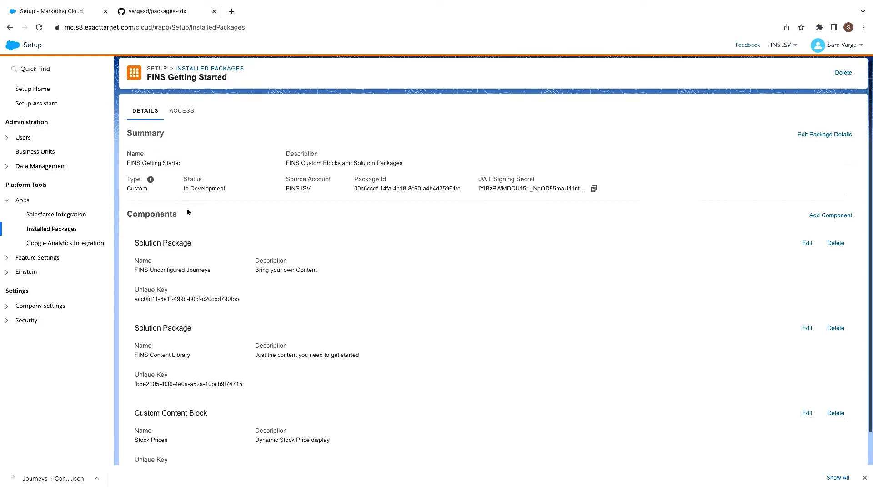
scroll(186, 209, down, 1)
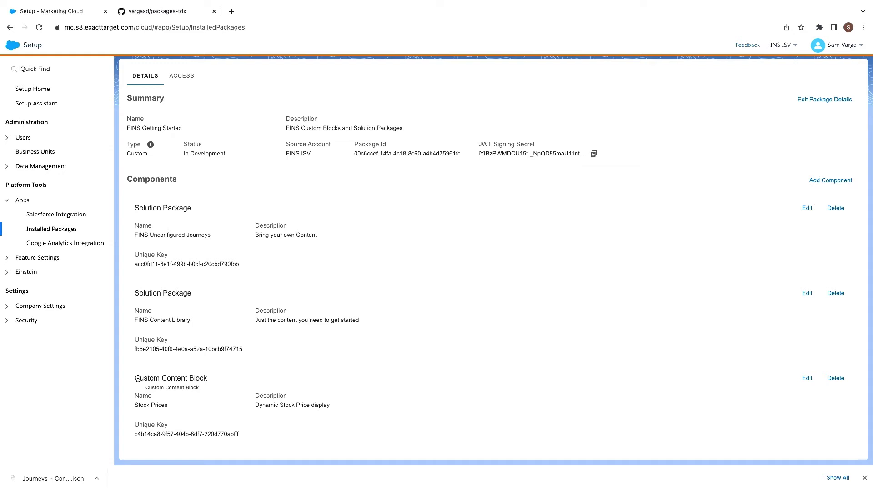
click(136, 14)
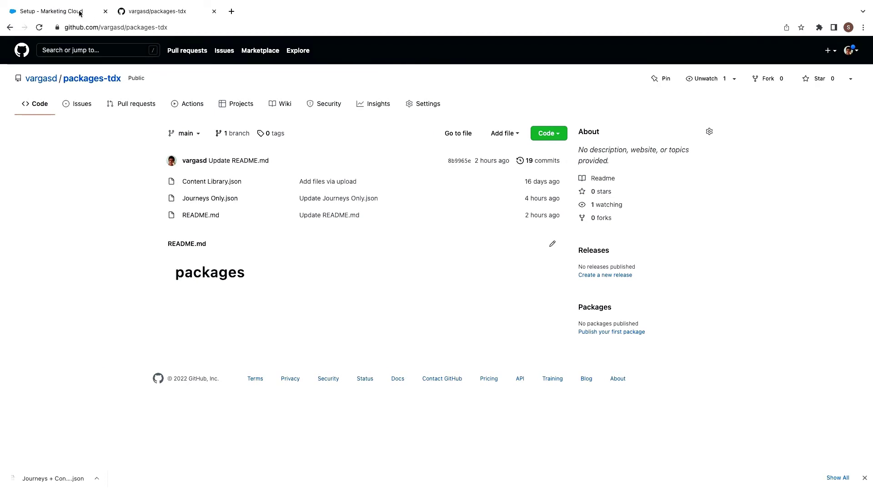
Step: Upload Journeys + Content-v1.json to the packages-tdx repository and attempt the commit
click(500, 133)
click(482, 163)
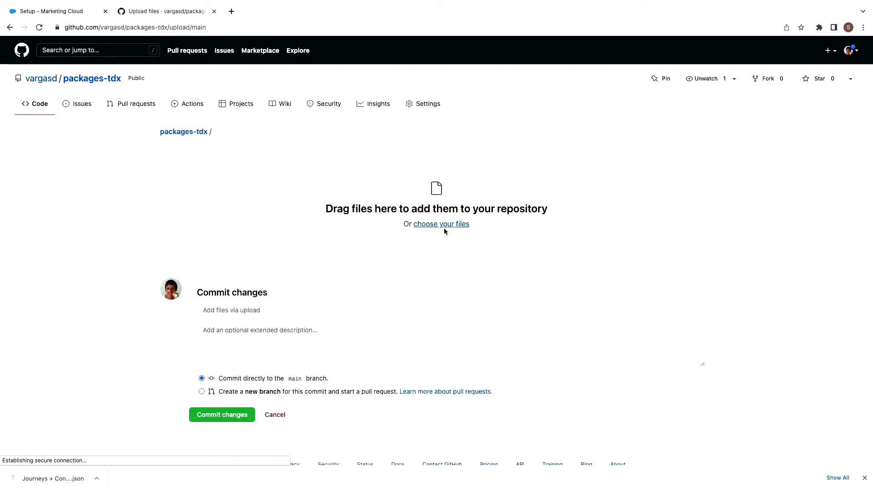
click(443, 226)
click(382, 172)
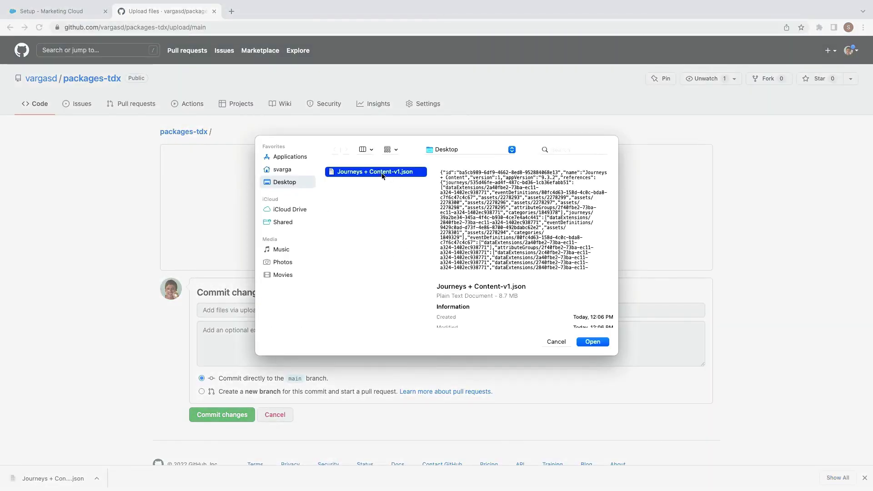
click(593, 341)
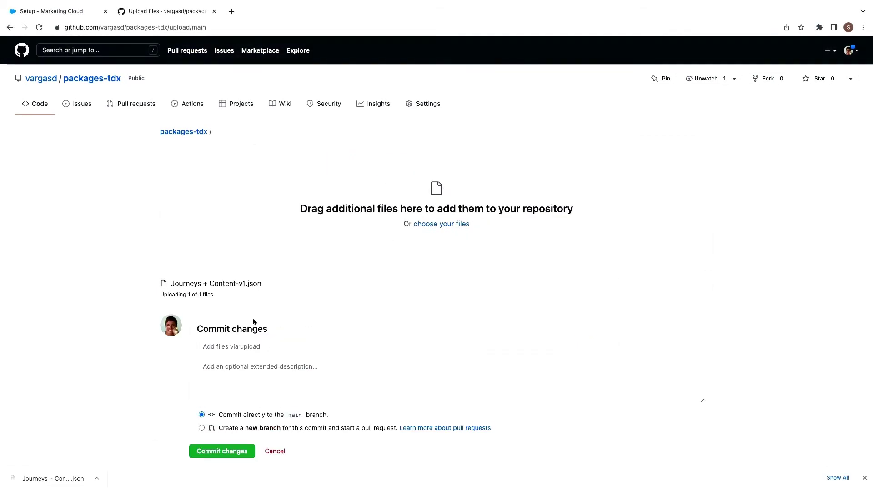
scroll(237, 359, down, 3)
click(214, 387)
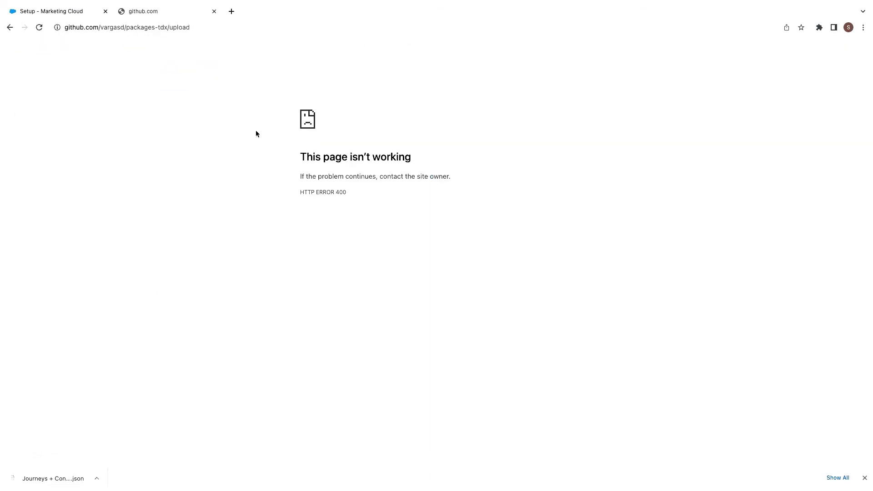
Step: After the 400 error, re-upload the file and commit it to main, then return to Marketing Cloud
key(super+bracketleft)
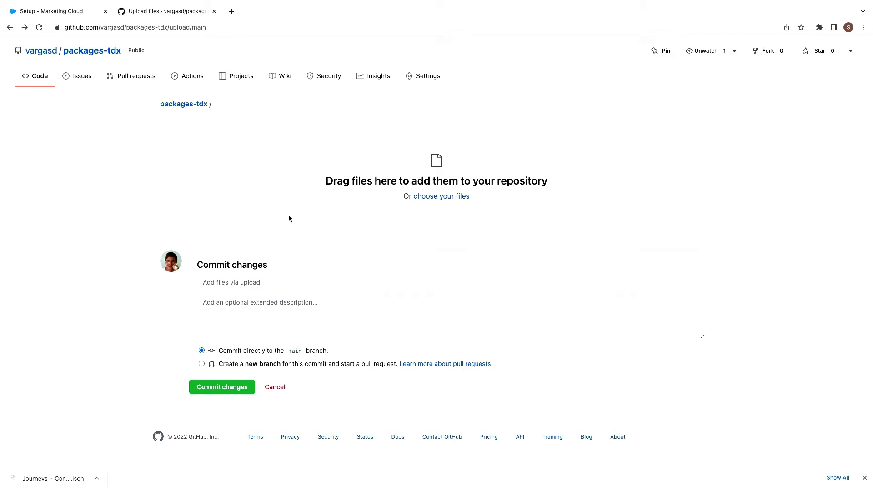
click(441, 196)
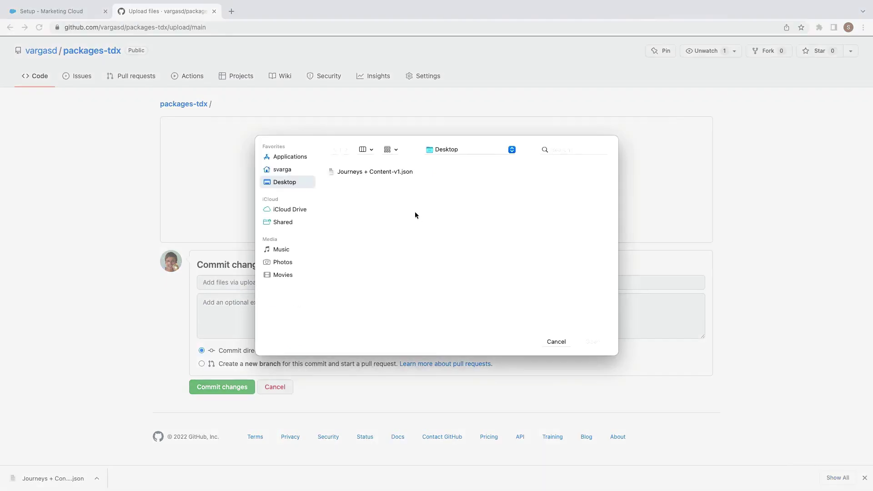
double_click(388, 173)
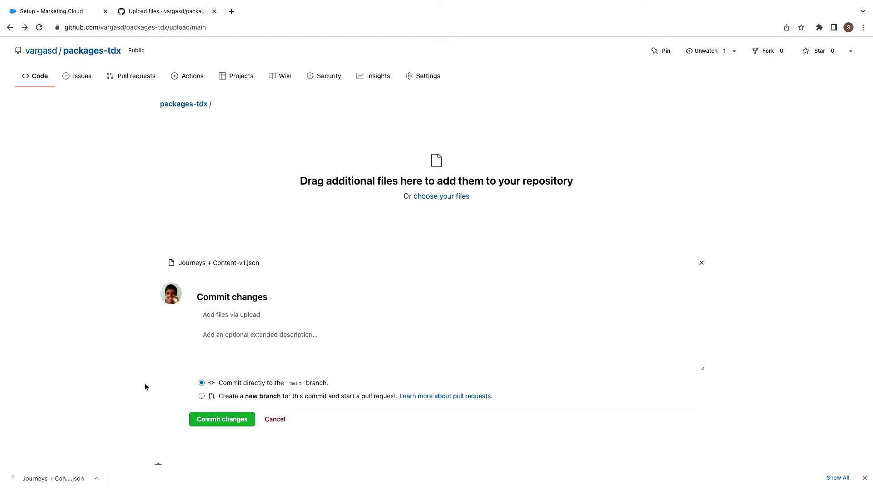
click(220, 421)
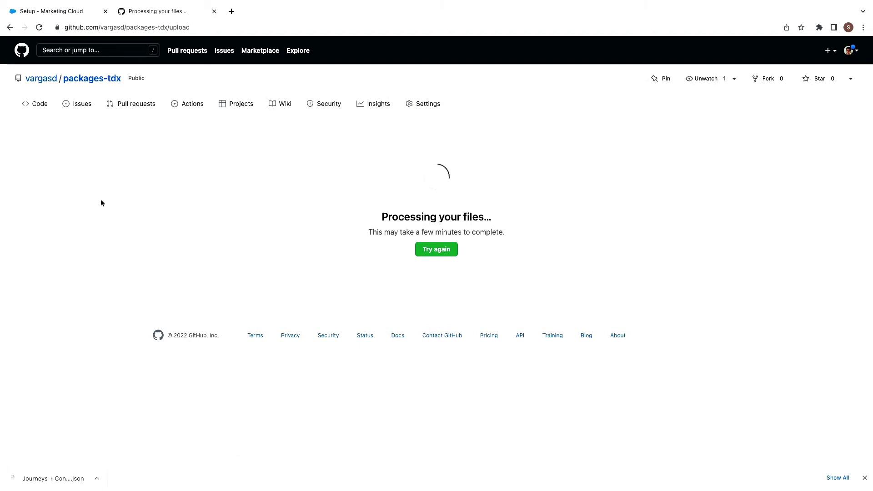
key(ctrl+shift+Tab)
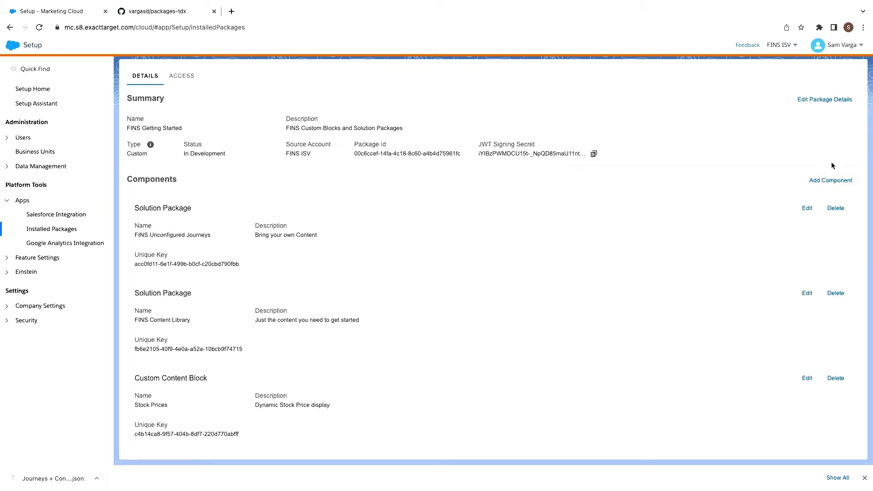
Step: Add a new Solution Package component to the package
click(828, 184)
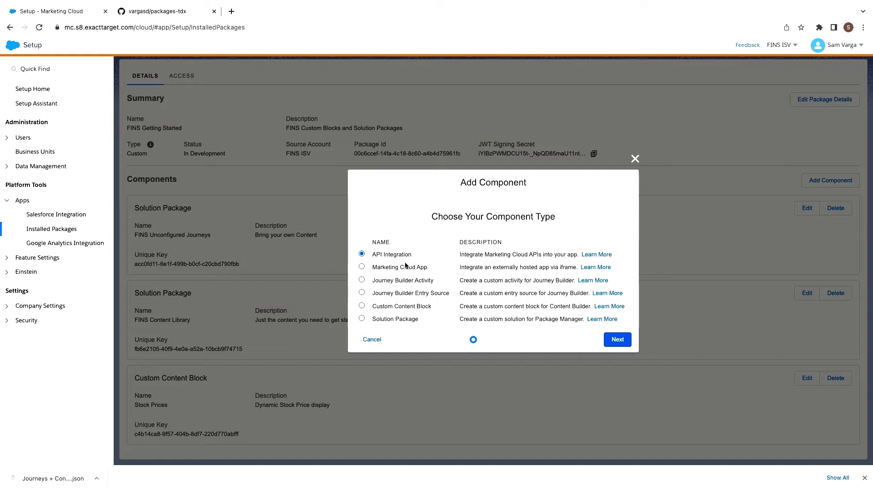
click(361, 319)
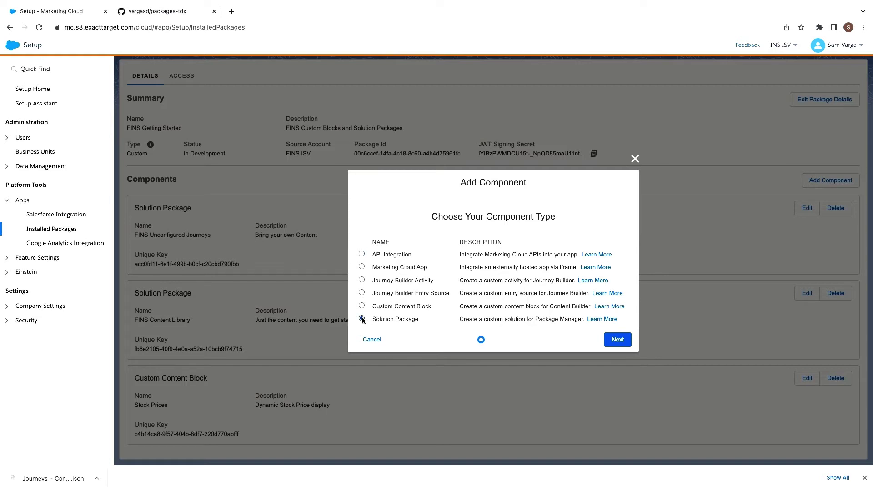
click(619, 345)
Step: Name the solution package 'Journeys + Content' with the description 'One stop shop'
click(446, 237)
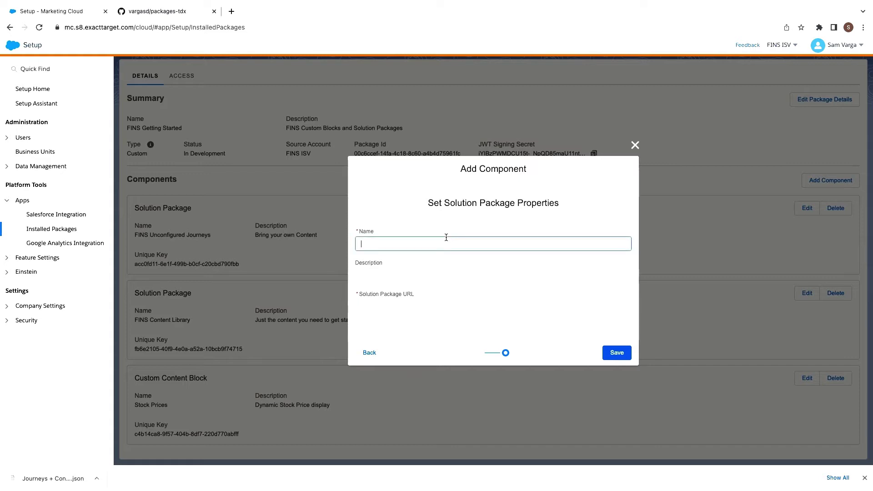
text(Jourlne)
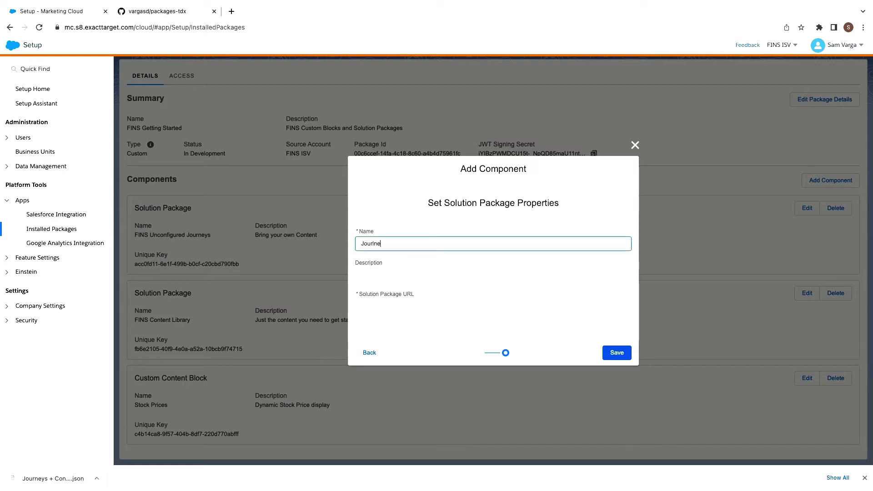
key(BackSpace)
key(BackSpace)
text(neys + Content)
key(Tab)
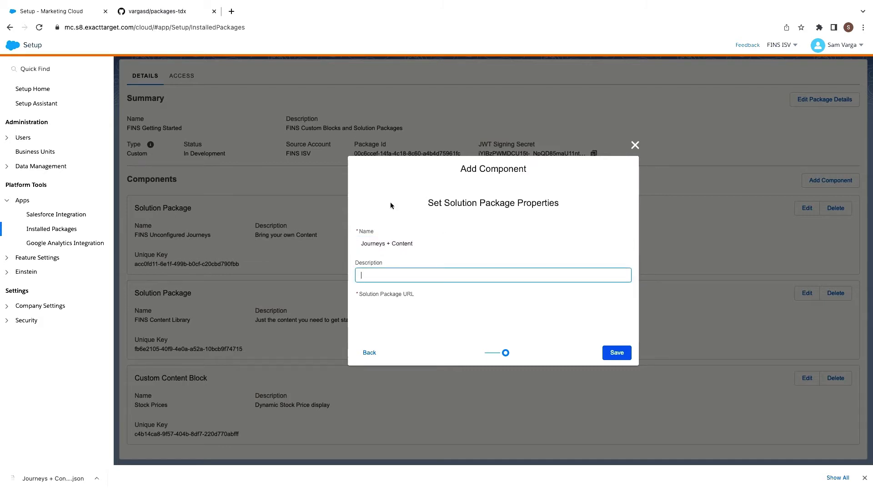
text(One stop shop)
Step: Copy the raw file URL of Journeys + Content-v1.json from the GitHub repository
key(ctrl+Tab)
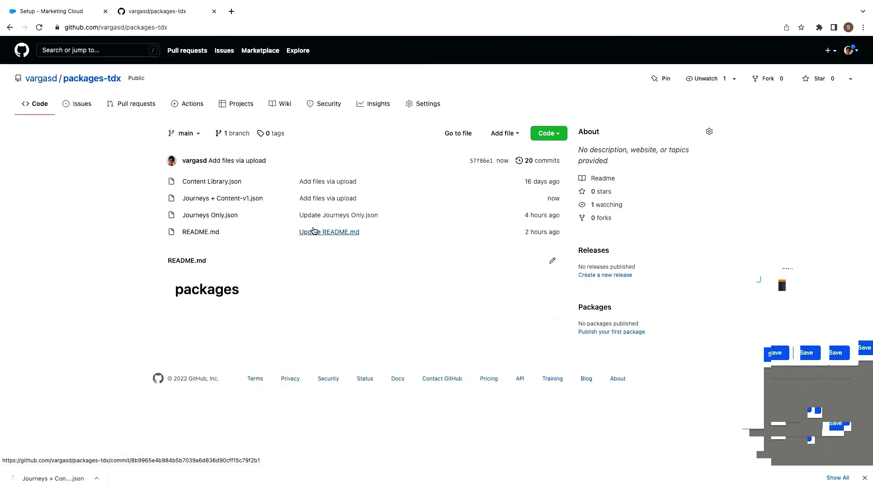
click(230, 198)
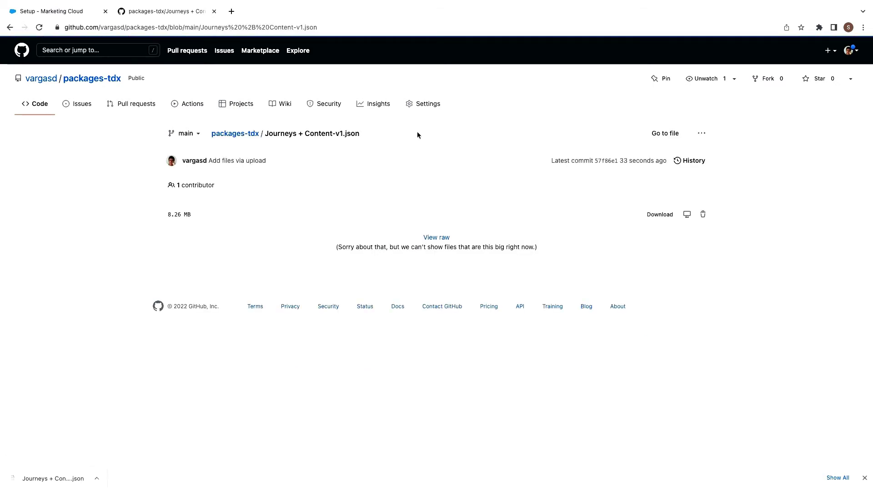
click(437, 236)
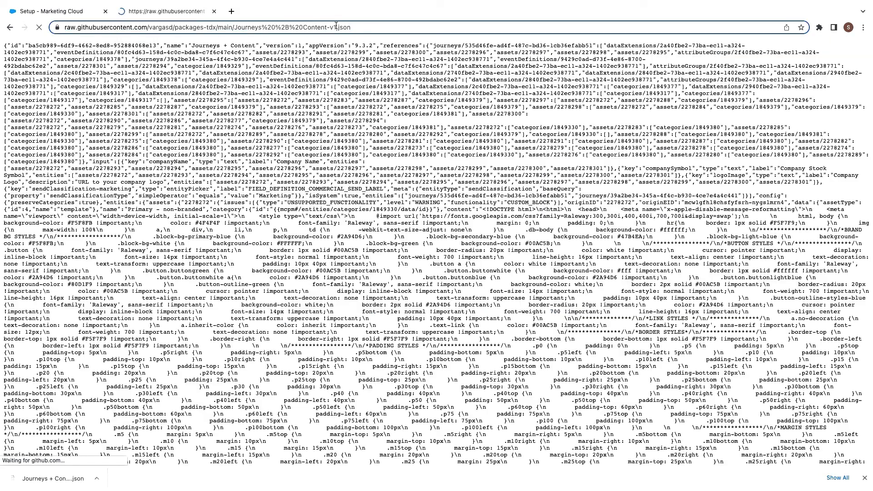
click(336, 26)
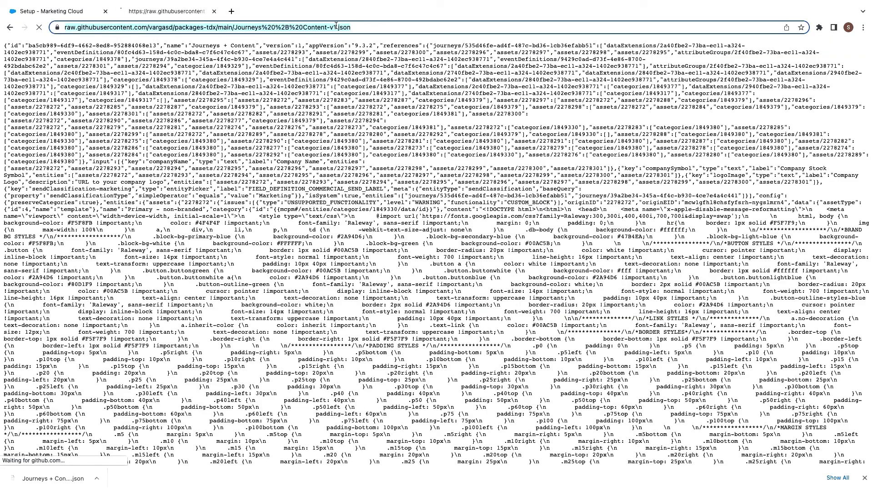
Step: Paste the raw link as the Solution Package URL and save the component
key(ctrl+1)
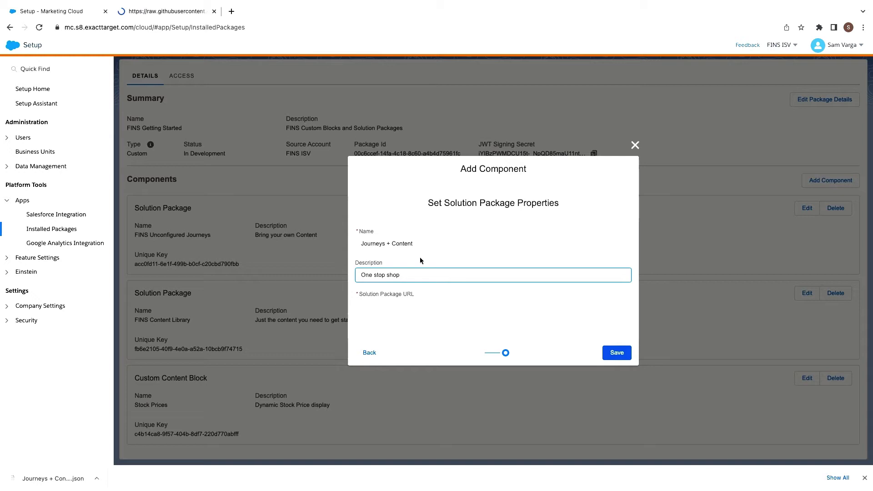
click(414, 307)
key(ctrl+v)
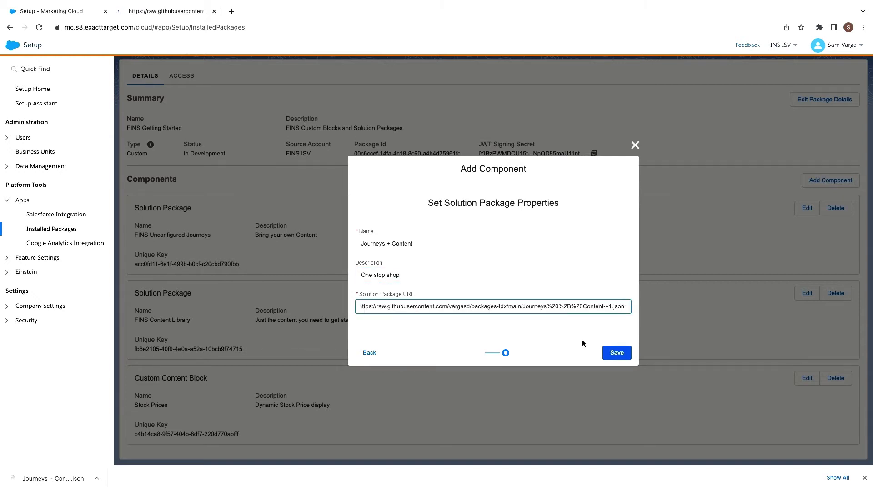
click(611, 353)
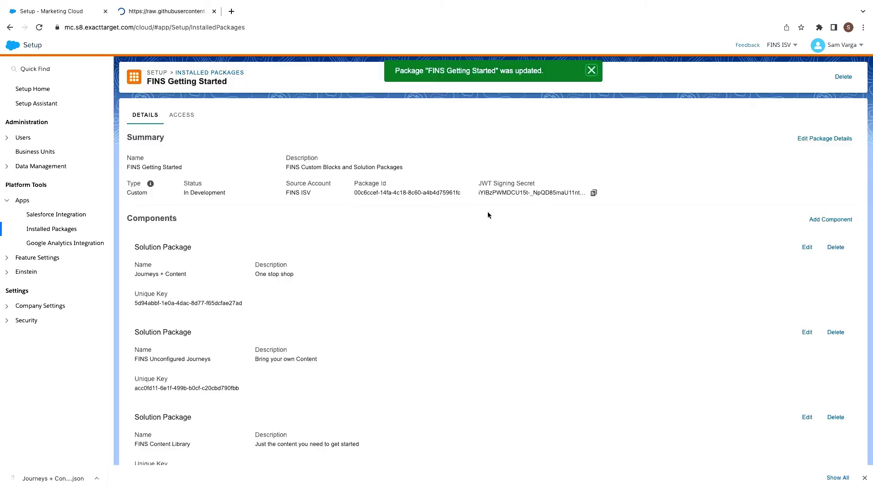
click(590, 70)
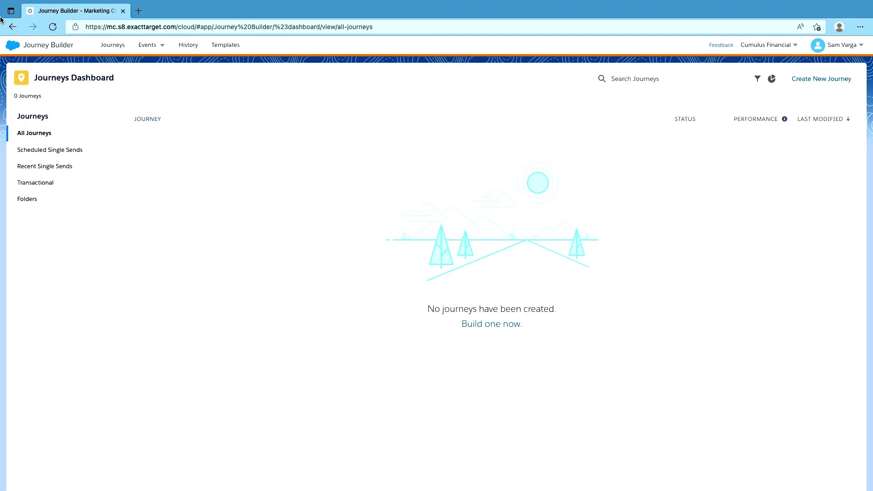
Step: Go to Package Manager's Deployment list and start a new deployment
mouse_move(16, 52)
mouse_move(412, 104)
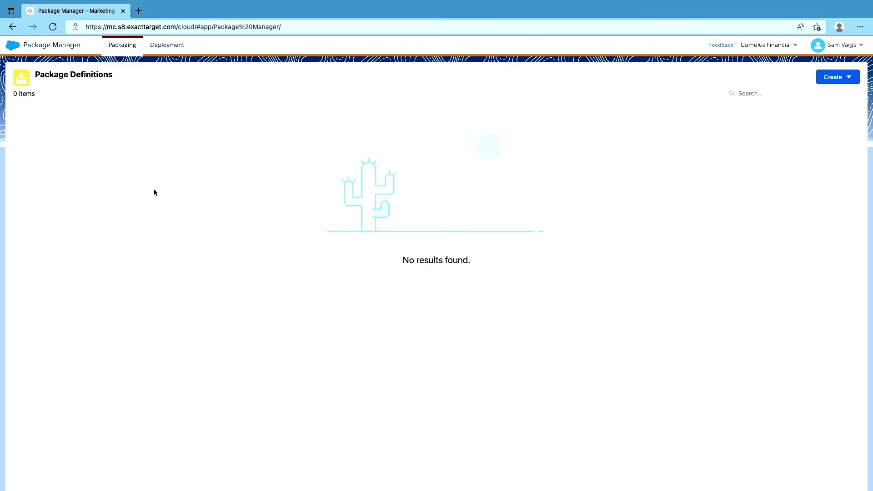
click(175, 51)
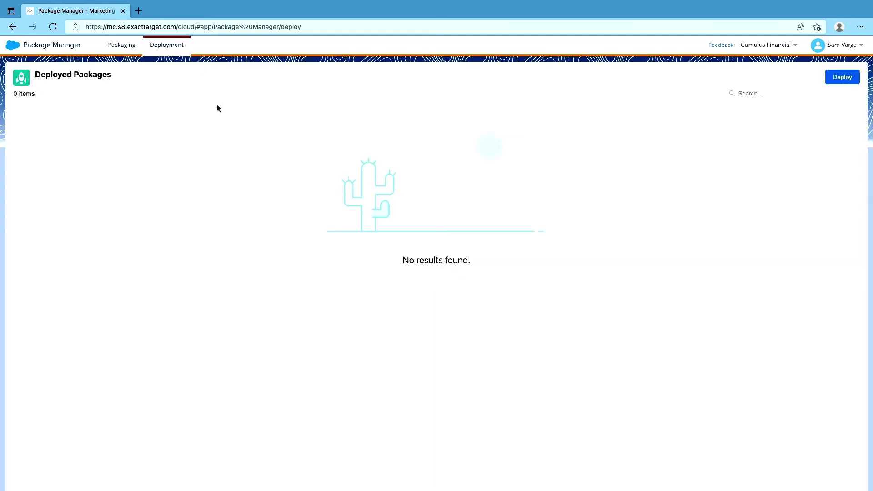
click(842, 77)
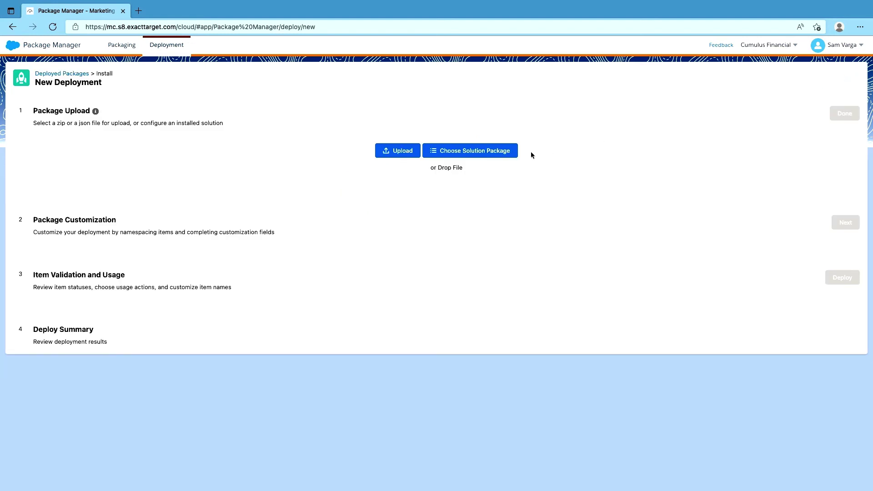
Step: Choose the Journeys + Content solution package and load it into the deployment
click(486, 151)
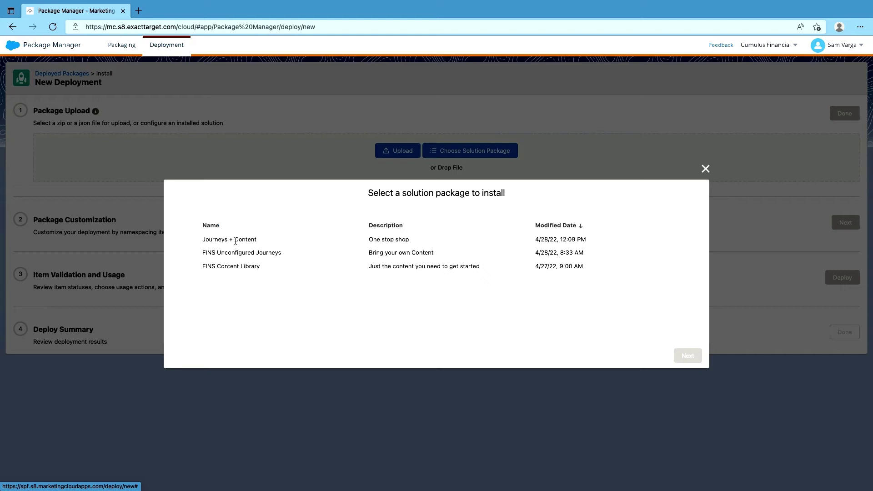
click(185, 241)
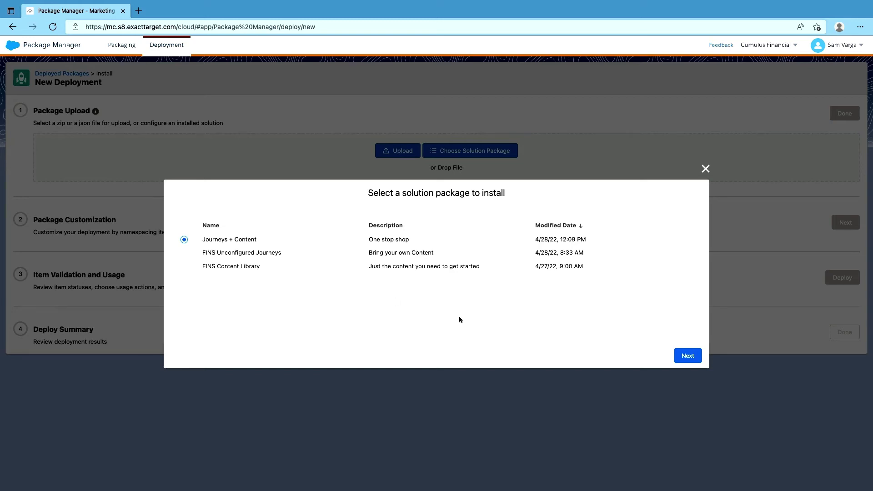
click(687, 355)
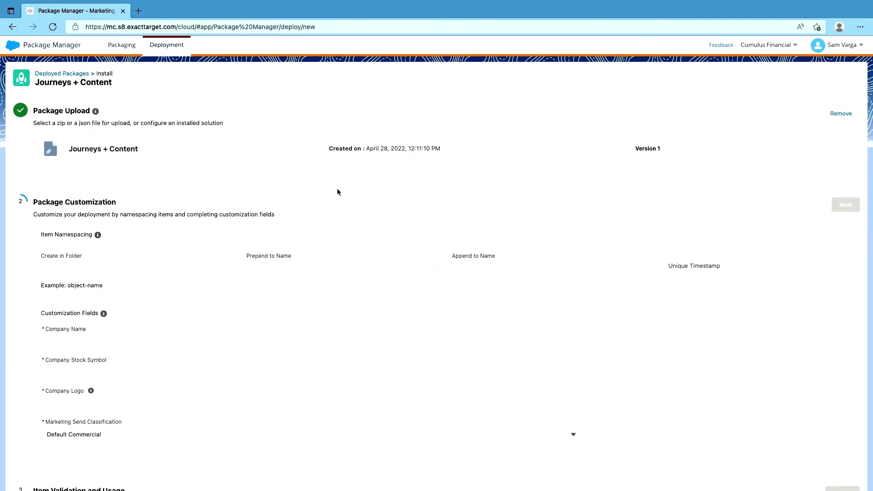
Step: Fill Company Name 'Cumulus Financial', Stock Symbol 'CFIS' and the Cumulus.png logo URL, then continue
scroll(172, 263, down, 2)
click(140, 275)
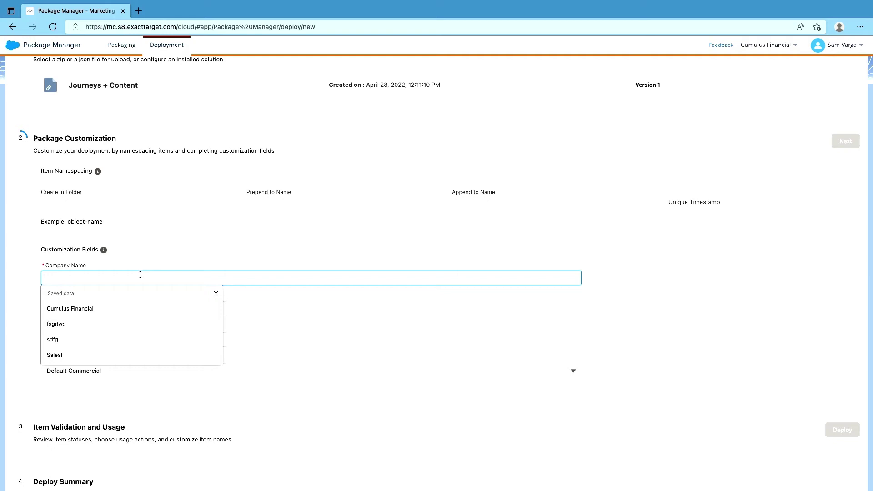
click(133, 307)
click(134, 313)
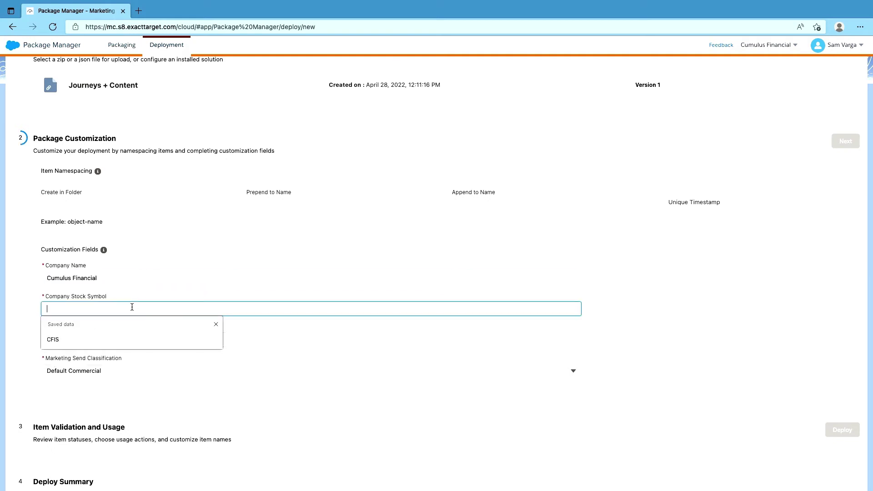
click(127, 336)
click(125, 339)
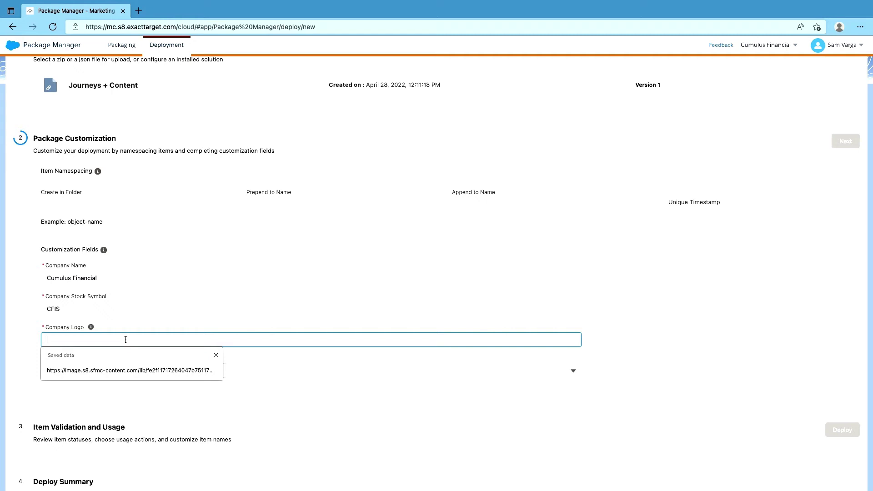
click(121, 371)
scroll(213, 251, down, 1)
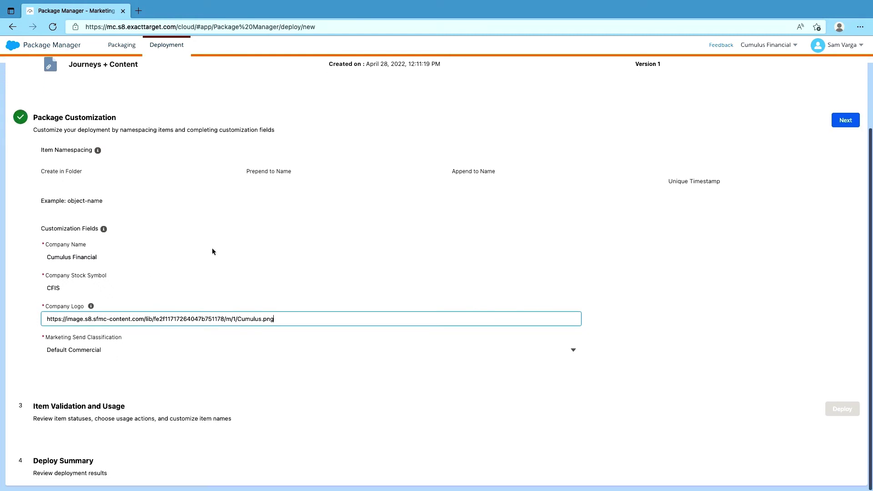
click(639, 263)
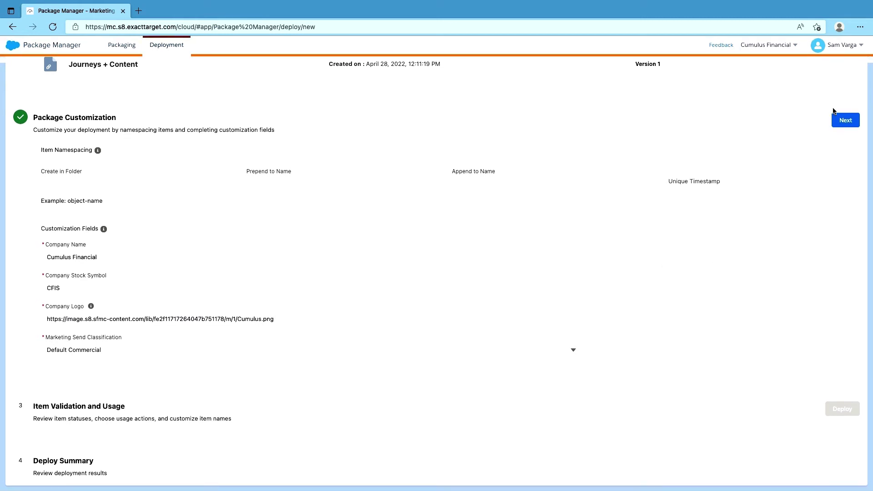
click(842, 120)
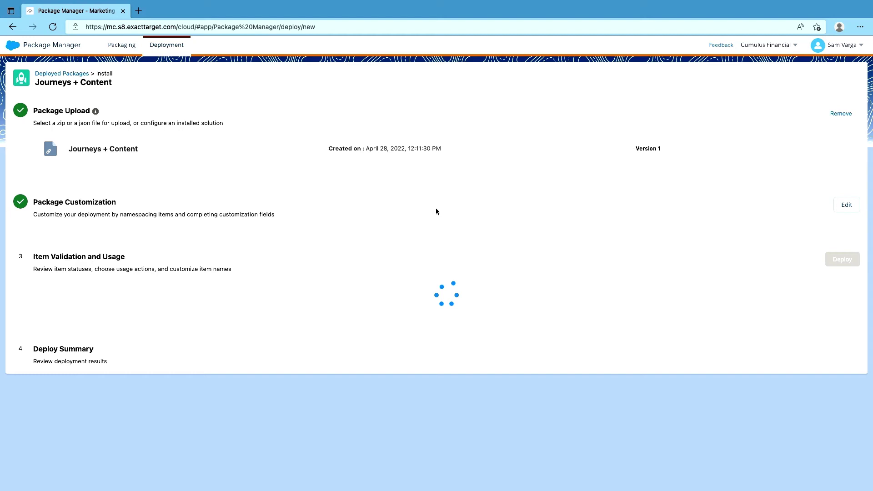
Step: Review the validated Journeys + Content item list, then deploy the items
scroll(435, 211, down, 5)
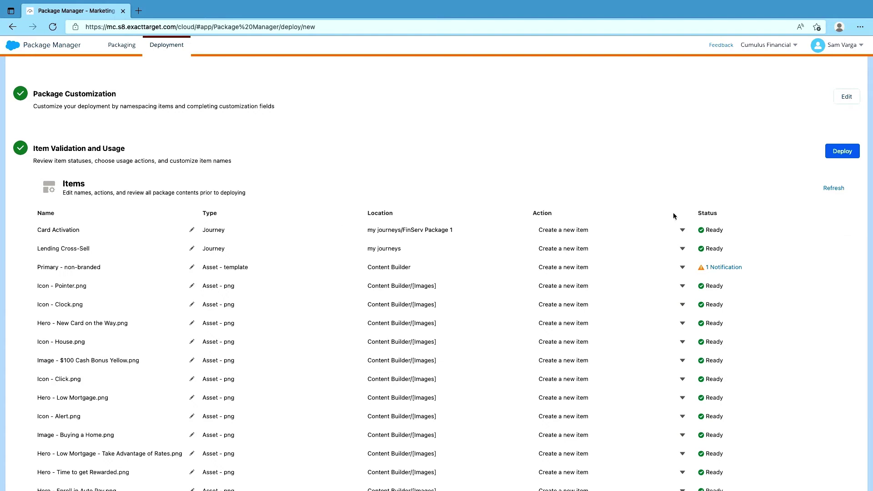
scroll(445, 258, down, 10)
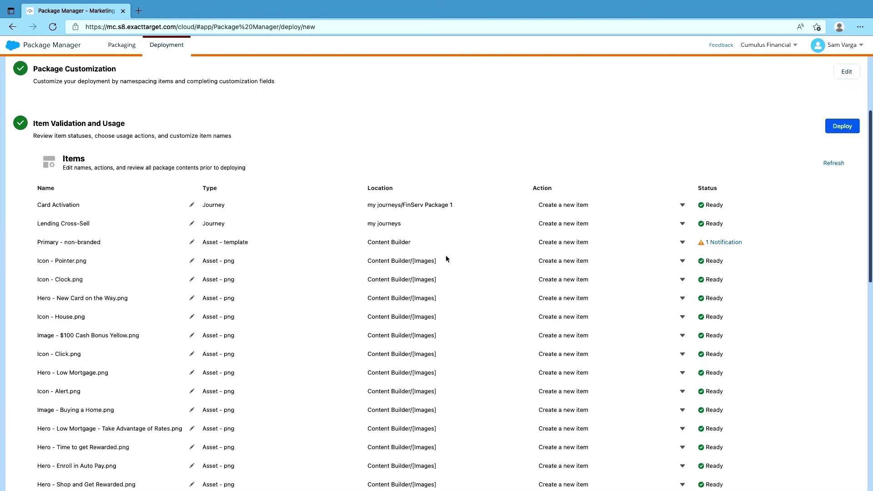
scroll(398, 234, down, 2)
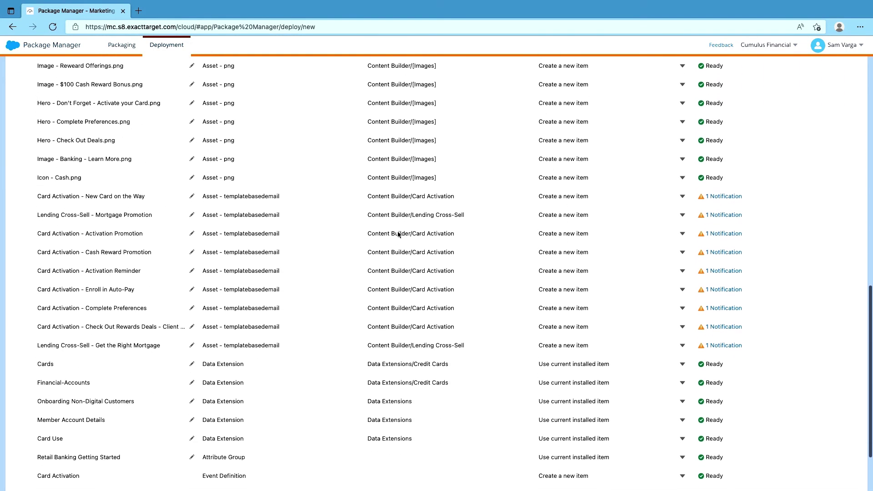
scroll(398, 234, up, 2)
scroll(370, 241, up, 10)
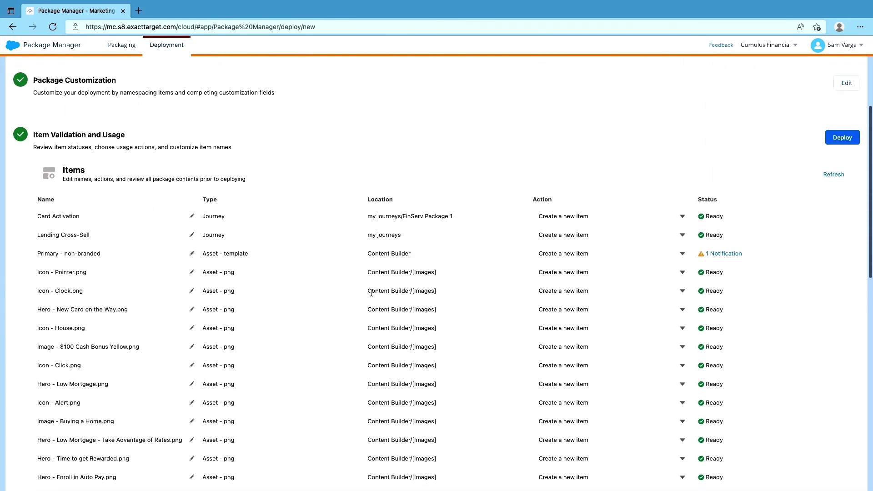
scroll(371, 292, down, 1)
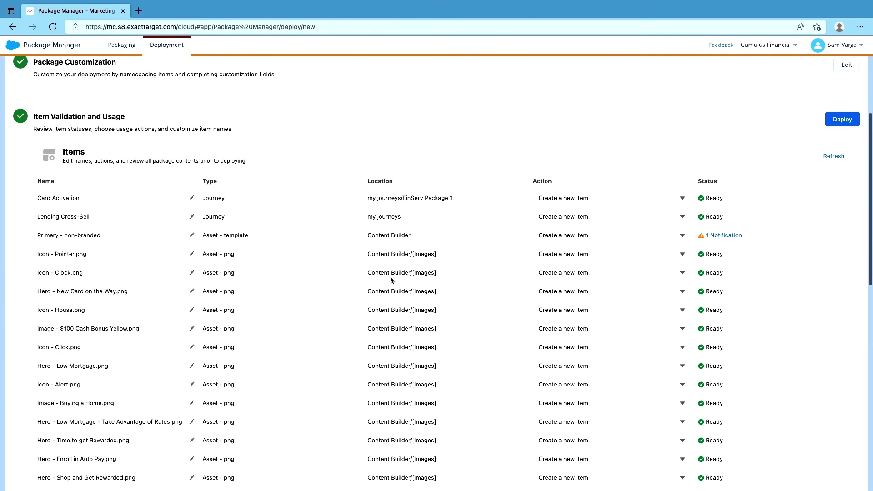
click(845, 120)
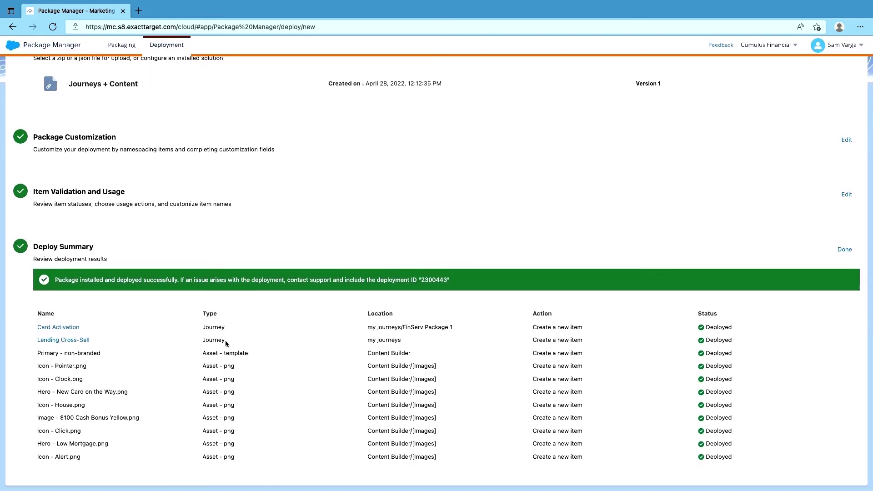
Step: Scroll through the Deploy Summary to confirm every item shows as deployed
scroll(148, 332, down, 3)
scroll(149, 331, up, 3)
scroll(148, 331, down, 10)
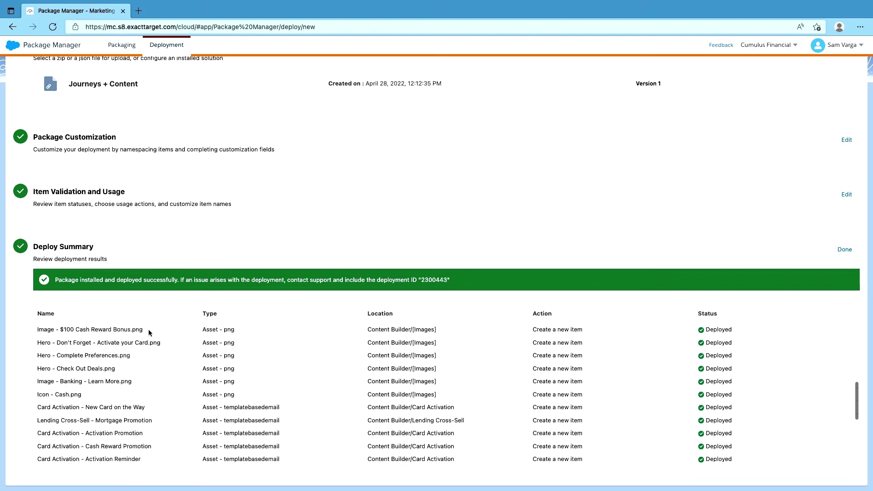
scroll(113, 372, up, 7)
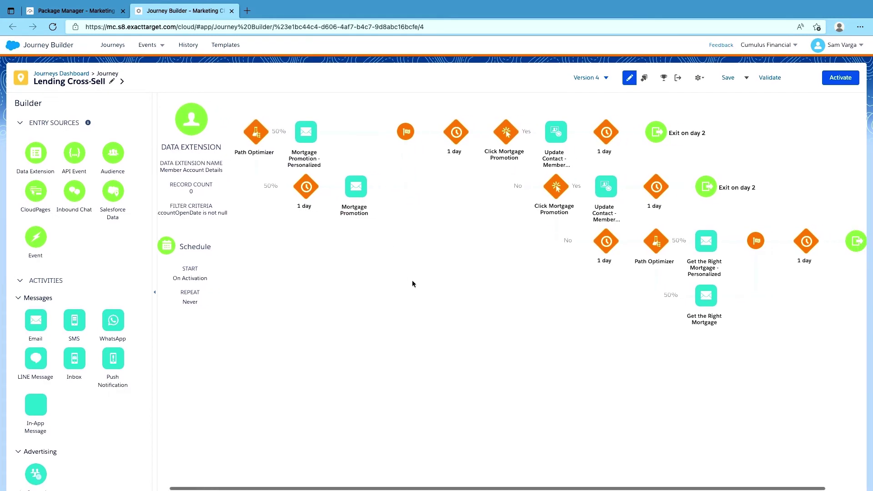
Step: Open the Mortgage Promotion - Personalized email activity on the Lending Cross-Sell canvas
scroll(411, 283, right, 3)
scroll(412, 281, left, 3)
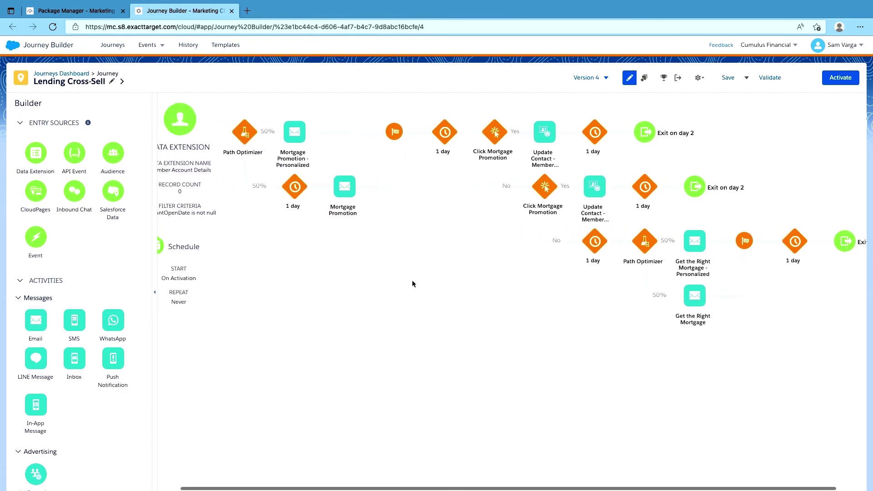
scroll(413, 281, right, 3)
scroll(412, 283, left, 3)
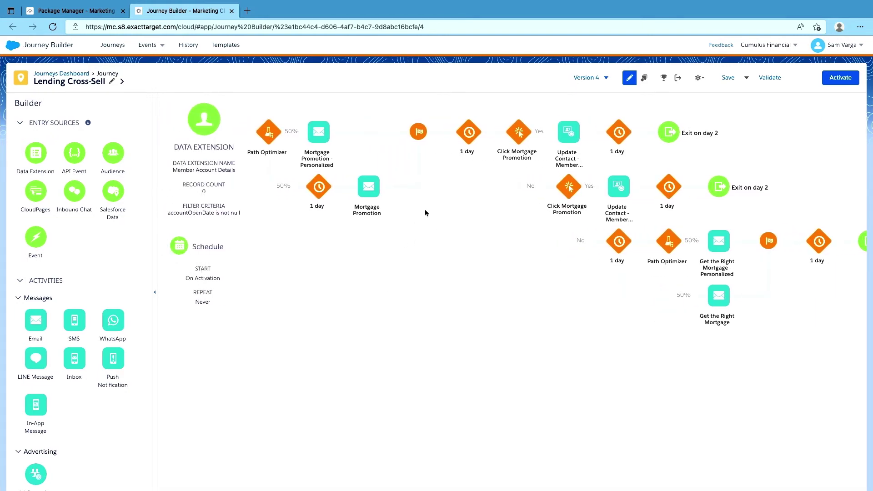
click(325, 133)
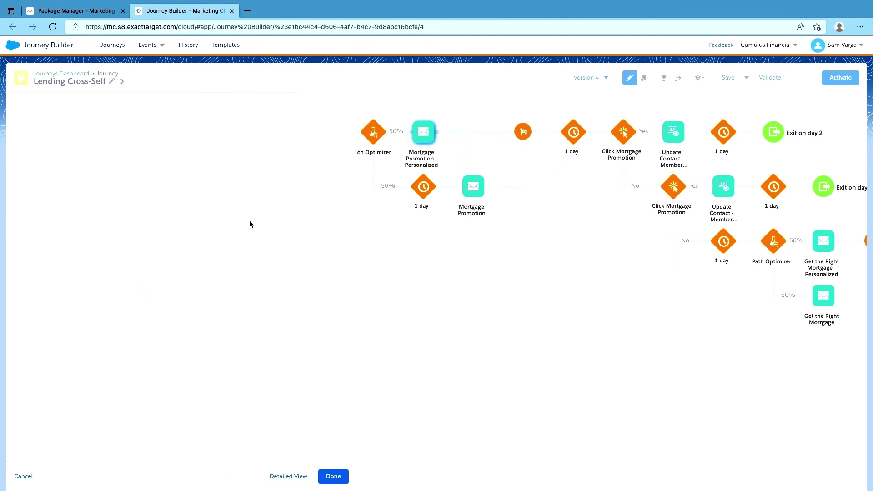
Step: Open the Lending Cross-Sell - Mortgage Promotion email for editing and scroll through it
click(329, 182)
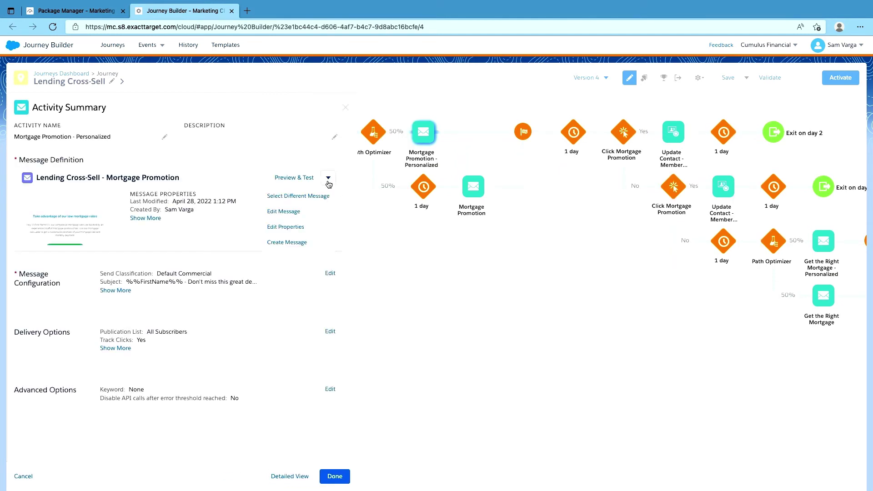
click(303, 212)
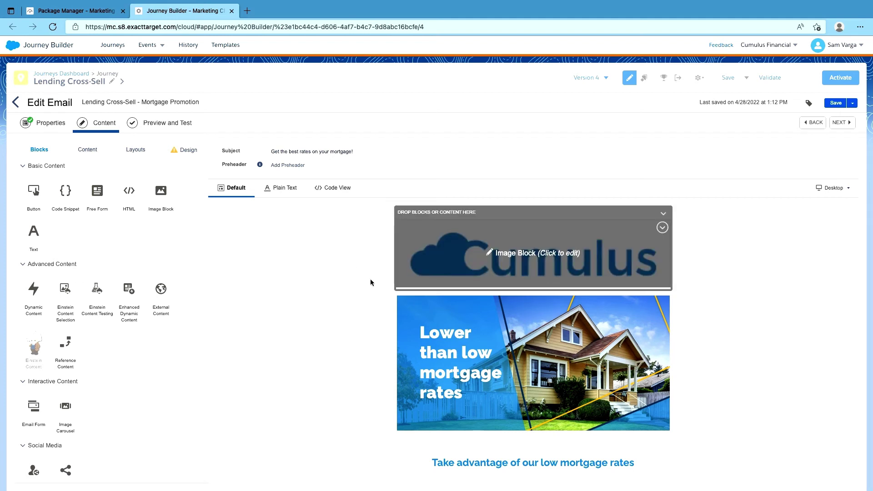
scroll(337, 273, down, 4)
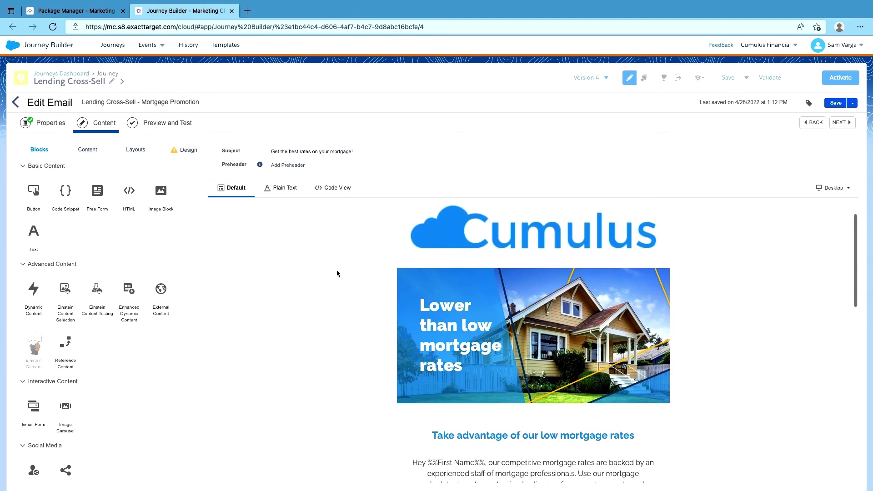
scroll(361, 254, down, 5)
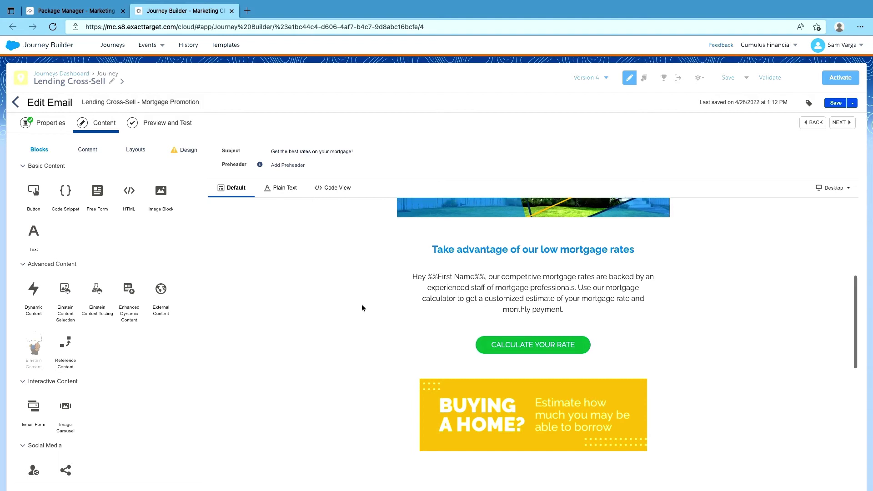
scroll(507, 337, down, 4)
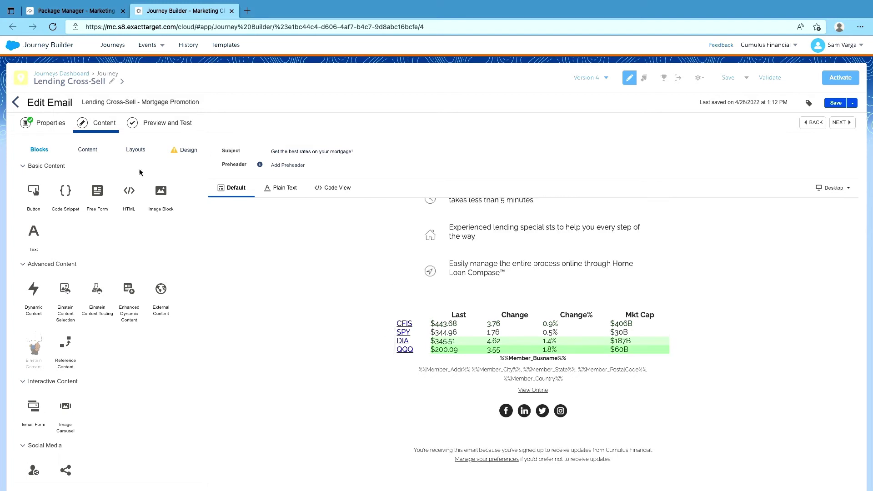
Step: Leave the email editor, close the Activity Summary and discard the changes
click(18, 102)
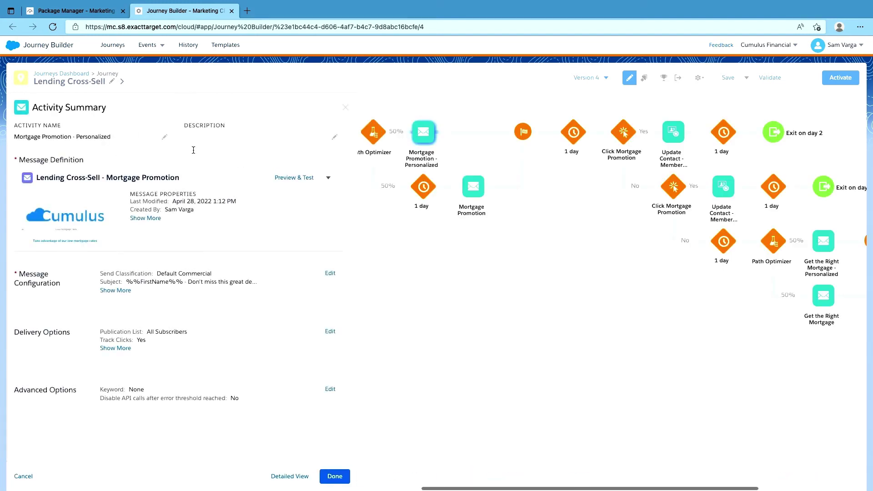
click(345, 107)
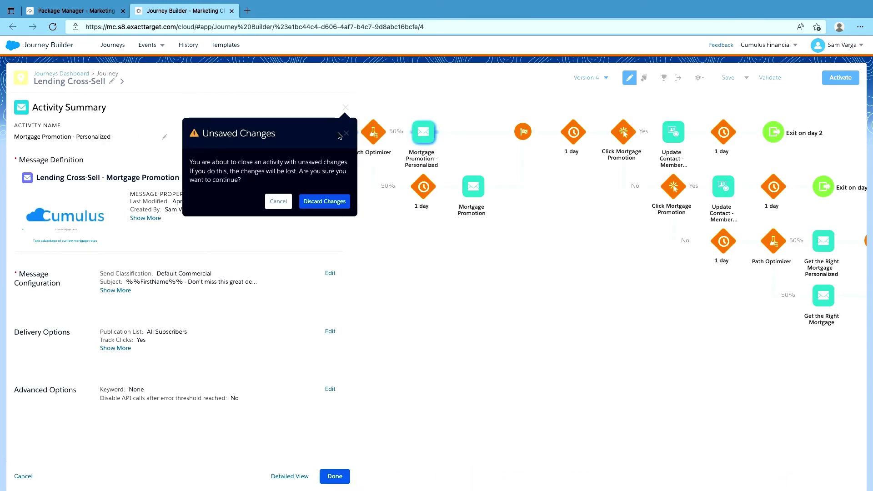
click(323, 200)
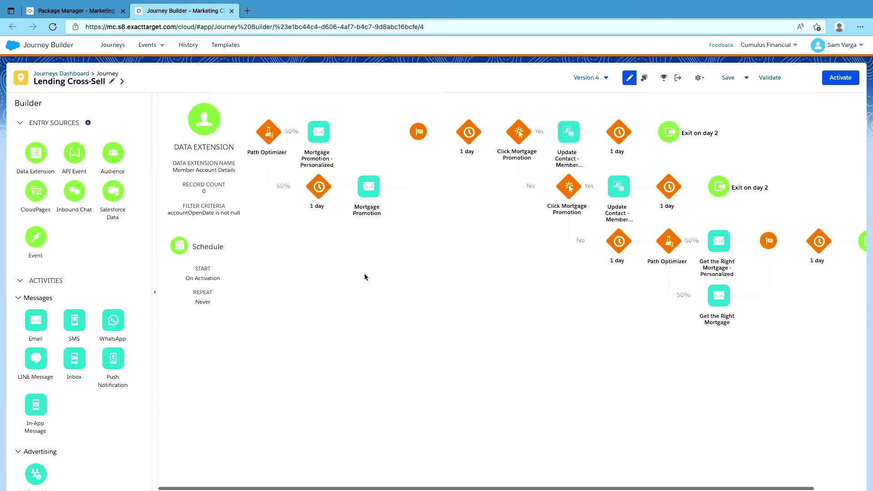